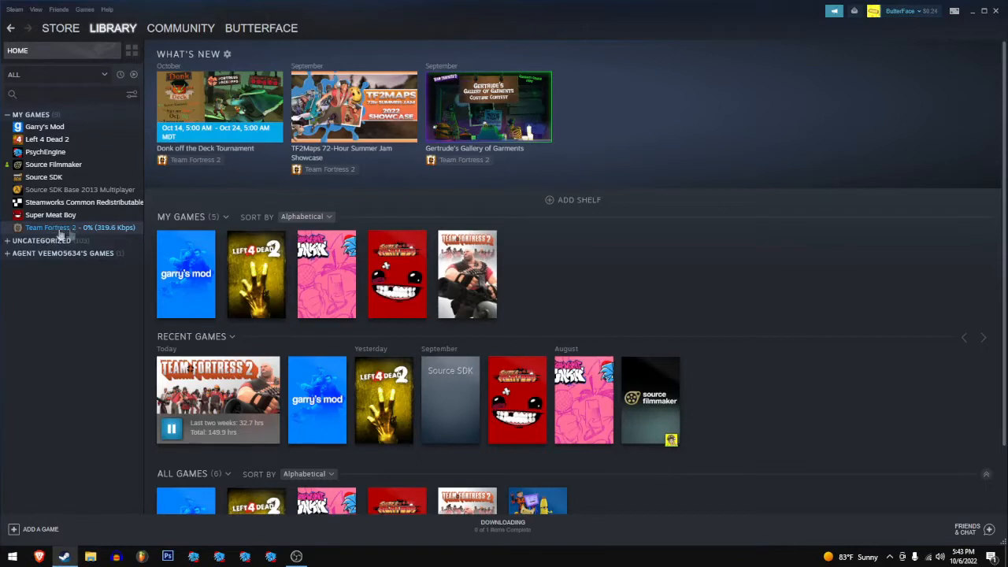
Step: Open Team Fortress 2's local files folder from the game library
{"action": "right_click", "coordinate": [102, 230]}
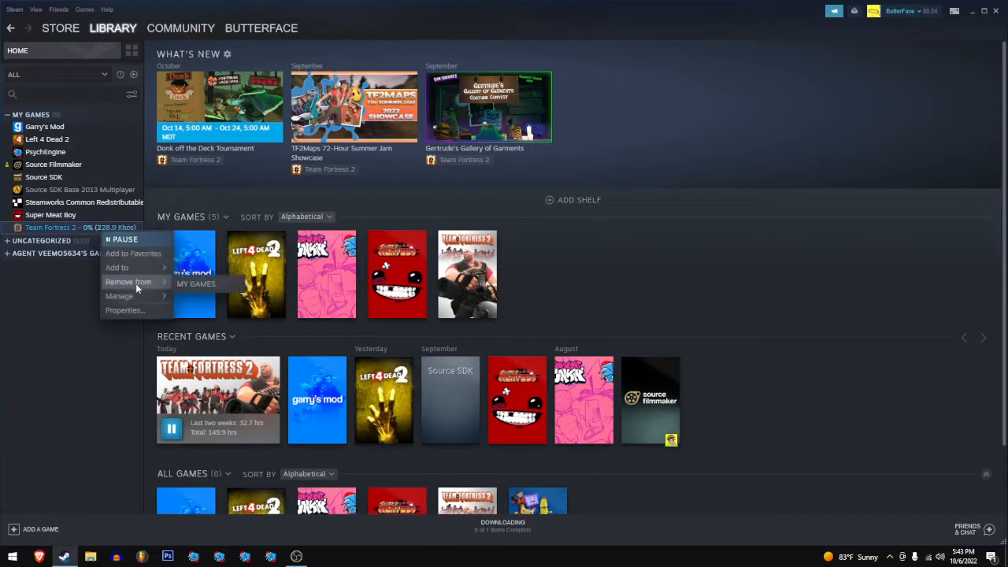
{"action": "right_click", "coordinate": [485, 277]}
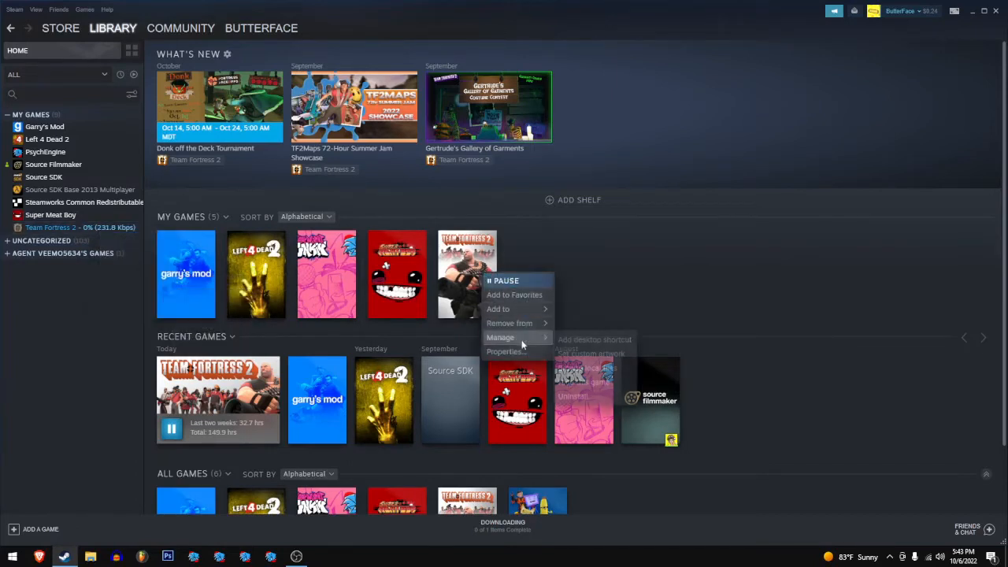
{"action": "right_click", "coordinate": [63, 231]}
{"action": "mouse_move", "coordinate": [100, 296]}
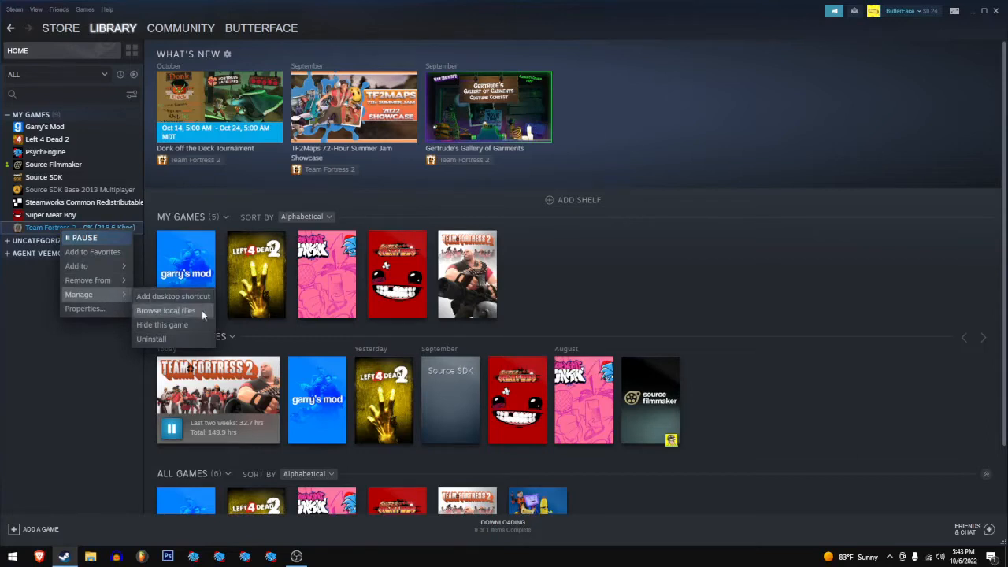
{"action": "left_click", "coordinate": [171, 311]}
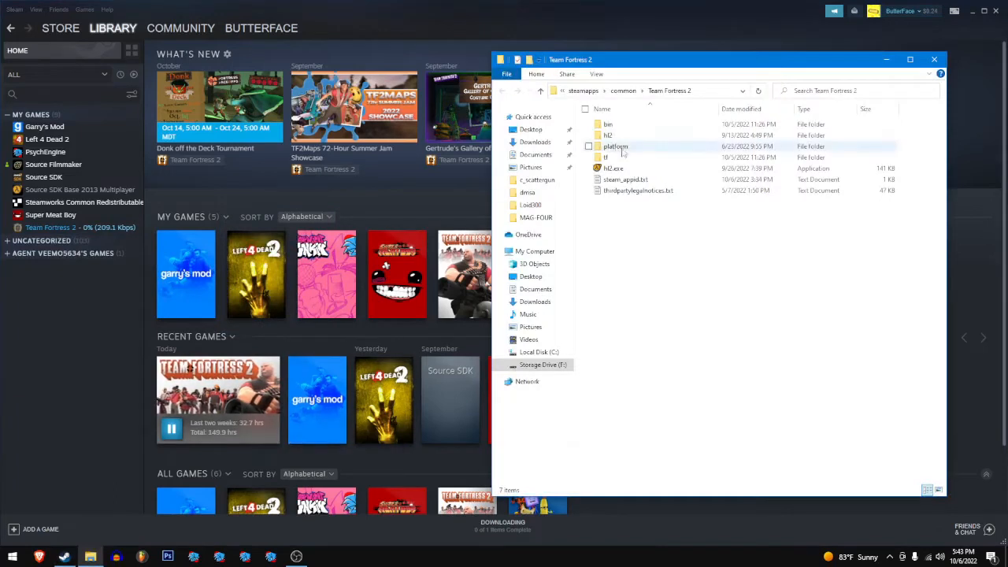
{"action": "left_click_drag", "start_coordinate": [665, 63], "coordinate": [552, 65]}
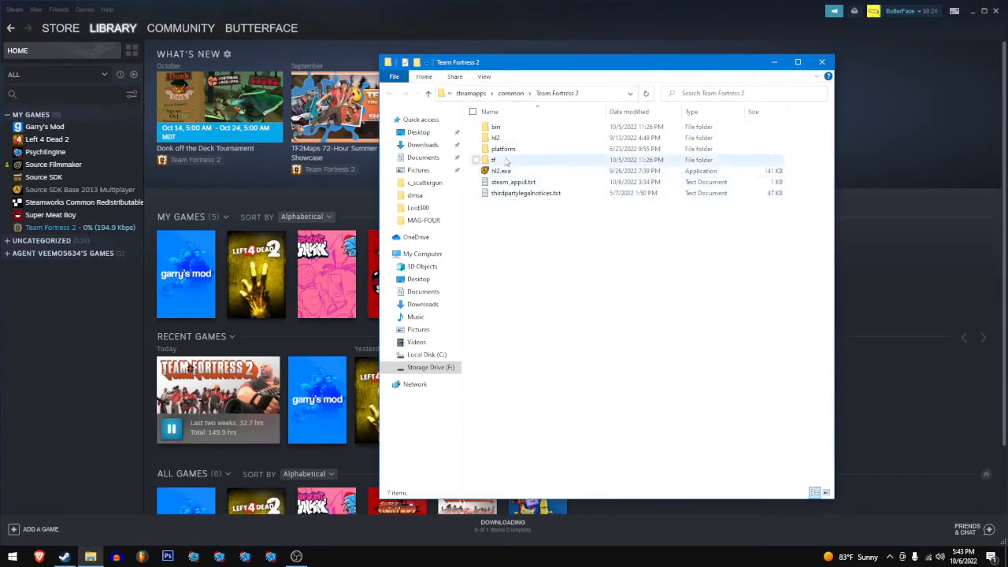
Step: Open the tf folder, look inside its custom subfolder and return to tf
{"action": "double_click", "coordinate": [504, 163]}
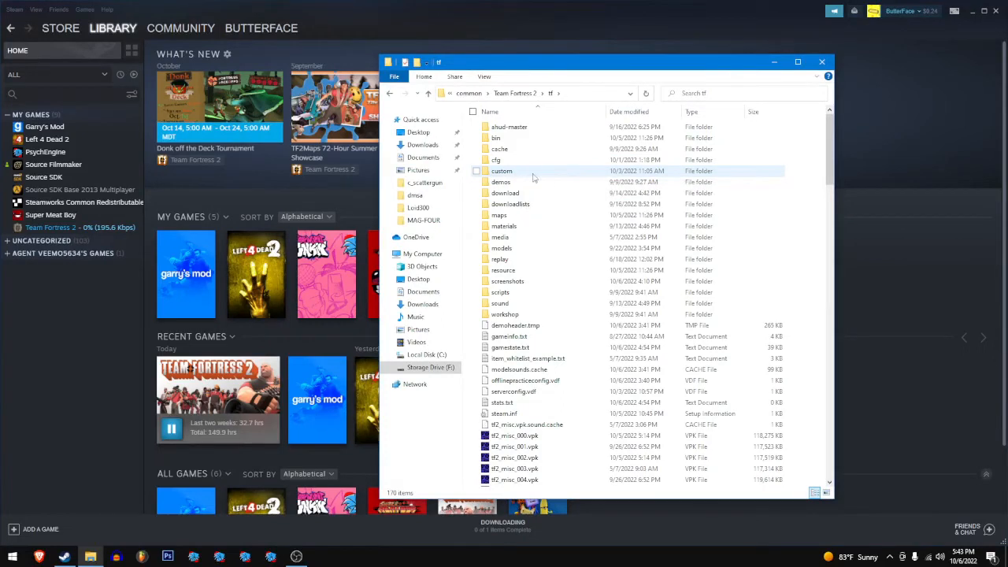
{"action": "double_click", "coordinate": [526, 176]}
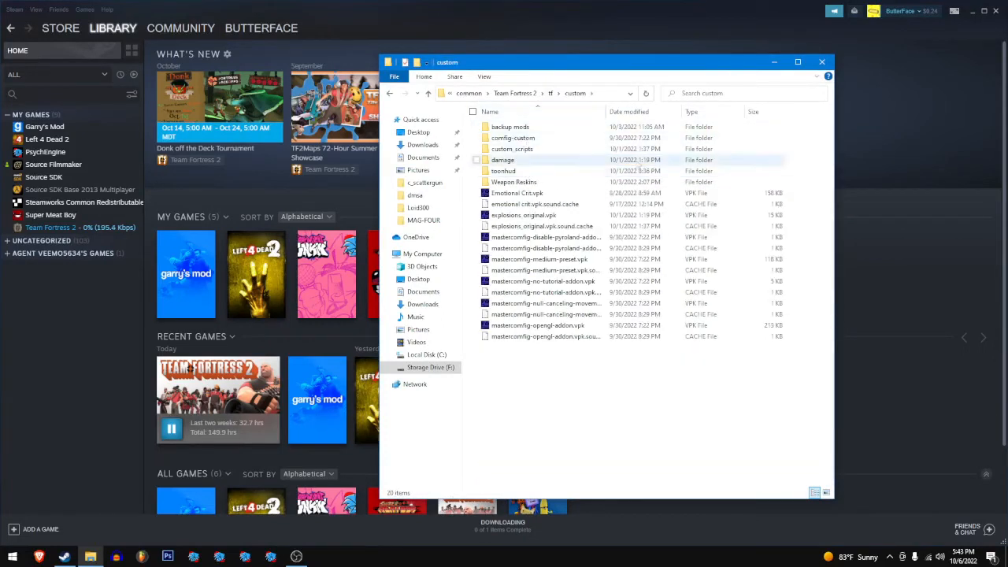
{"action": "left_click", "coordinate": [550, 93]}
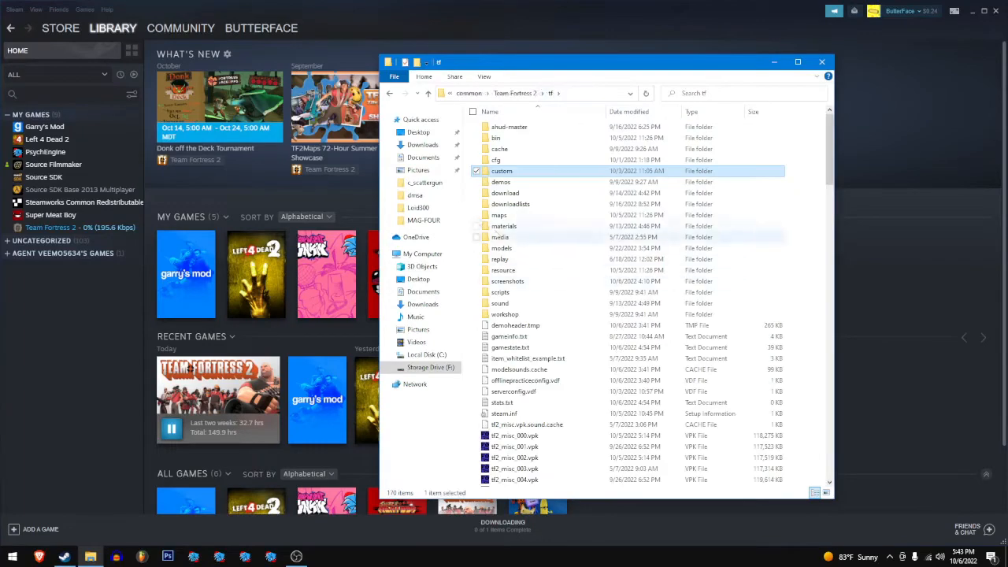
Step: Try to create a new folder named "custom" inside the tf folder, and delete the new folder
{"action": "left_click", "coordinate": [799, 207]}
{"action": "right_click", "coordinate": [795, 178]}
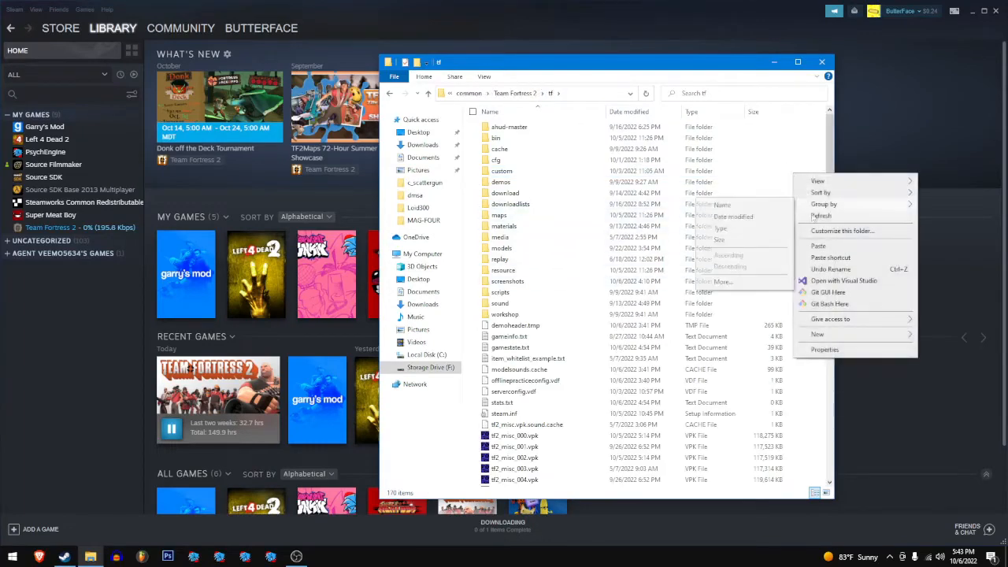
{"action": "mouse_move", "coordinate": [843, 338]}
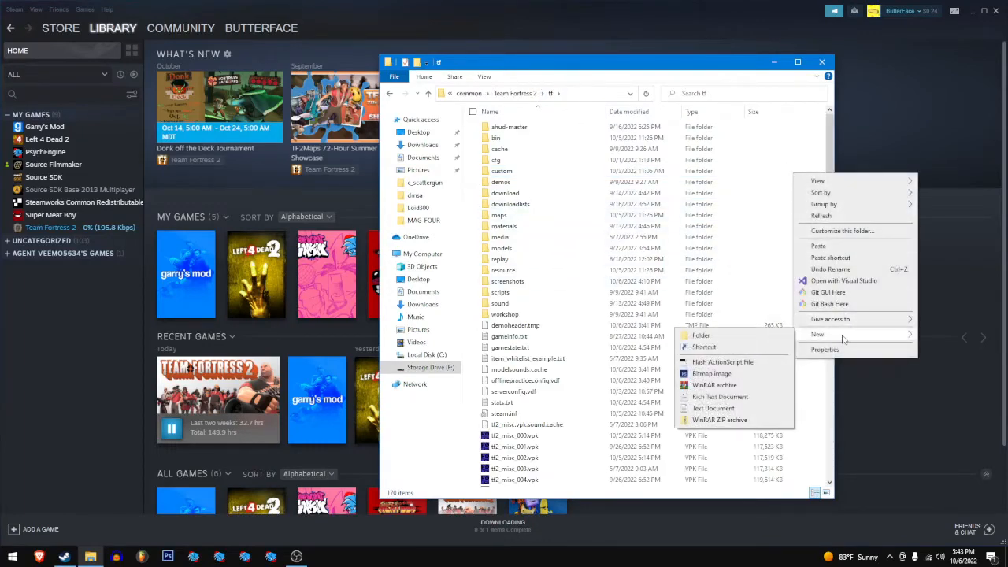
{"action": "left_click", "coordinate": [764, 339]}
{"action": "type", "text": "cus"}
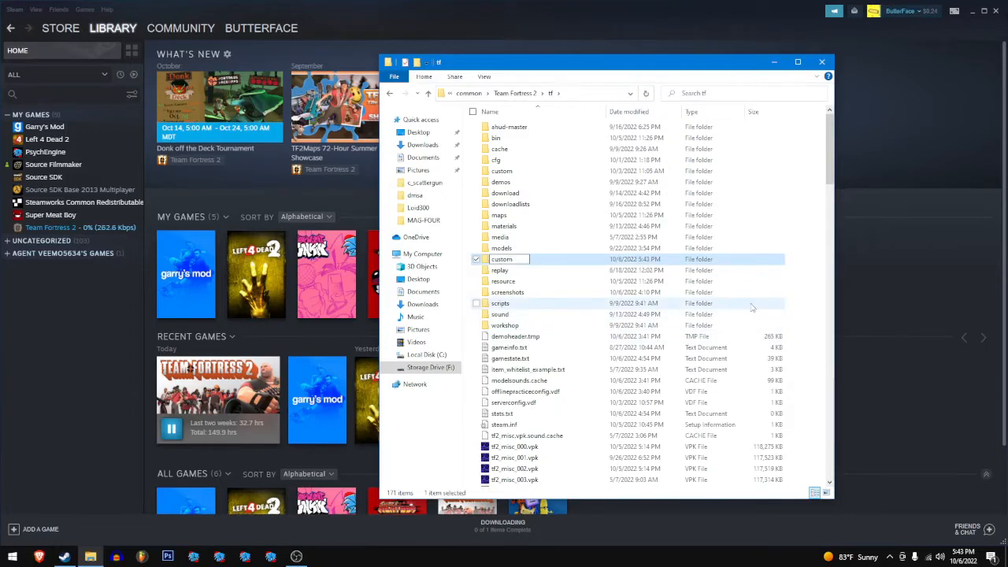
{"action": "type", "text": "tom"}
{"action": "scroll", "coordinate": [752, 308], "scroll_direction": "down", "scroll_amount": 10}
{"action": "key", "text": "Return"}
{"action": "left_click", "coordinate": [598, 383]}
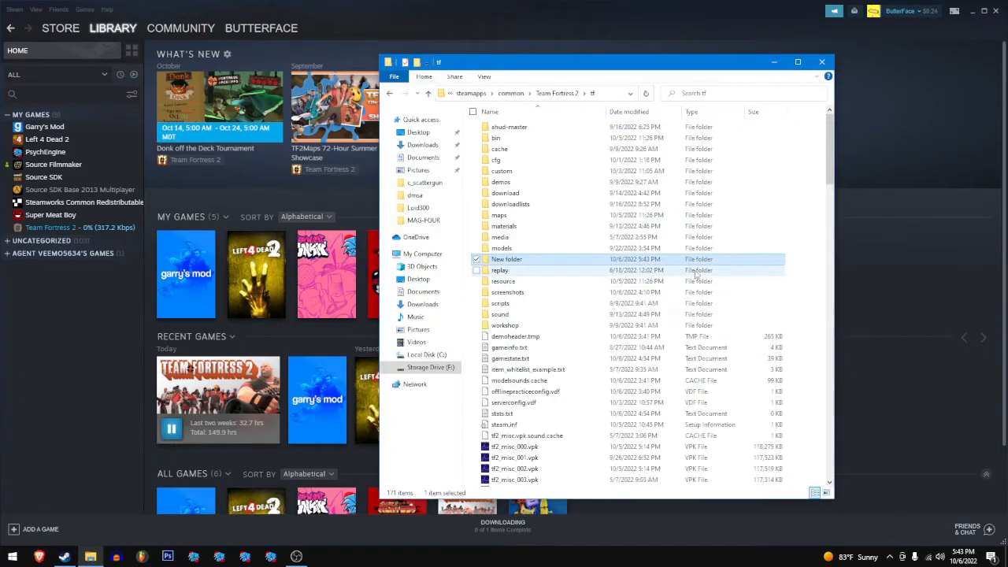
{"action": "key", "text": "Delete"}
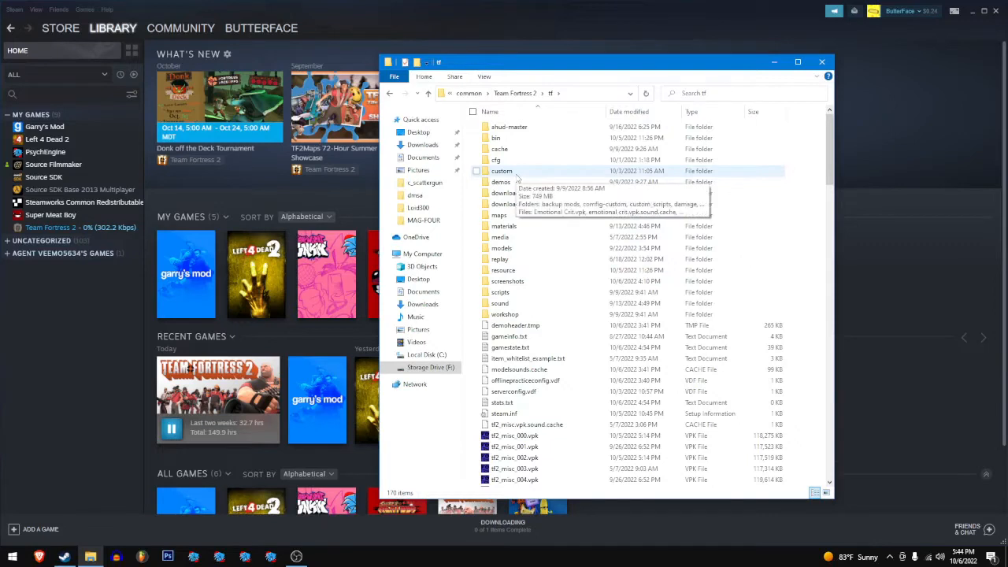
Step: Check the existing custom folder again, return to tf and open tf2_textures_dir.vpk in GCFScape
{"action": "double_click", "coordinate": [517, 177]}
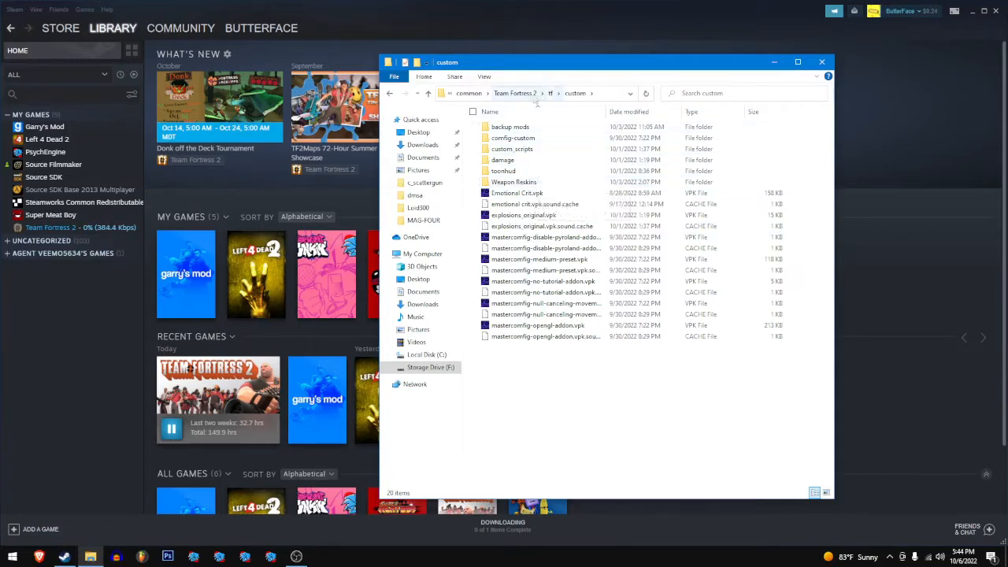
{"action": "left_click", "coordinate": [551, 93]}
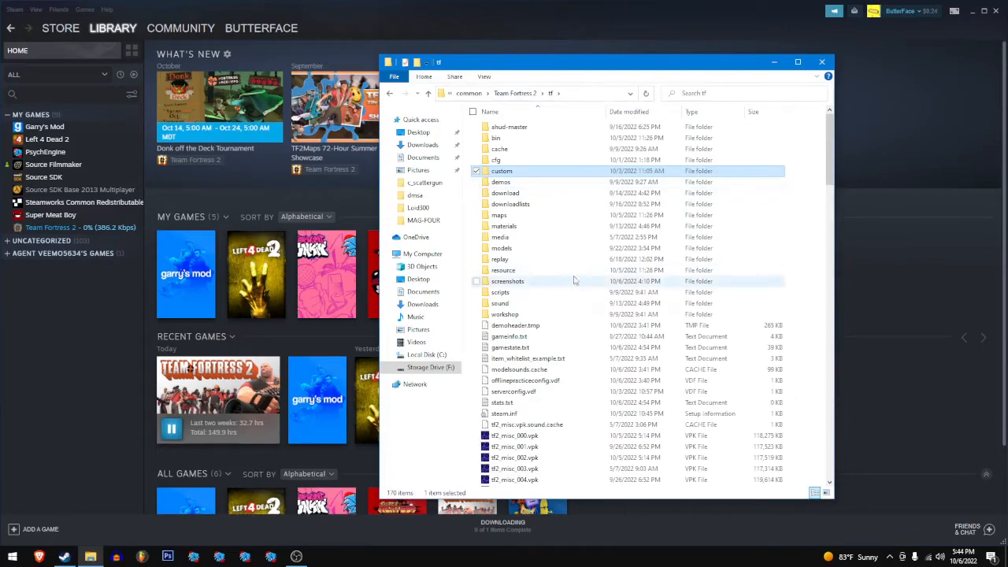
{"action": "scroll", "coordinate": [563, 281], "scroll_direction": "down", "scroll_amount": 14}
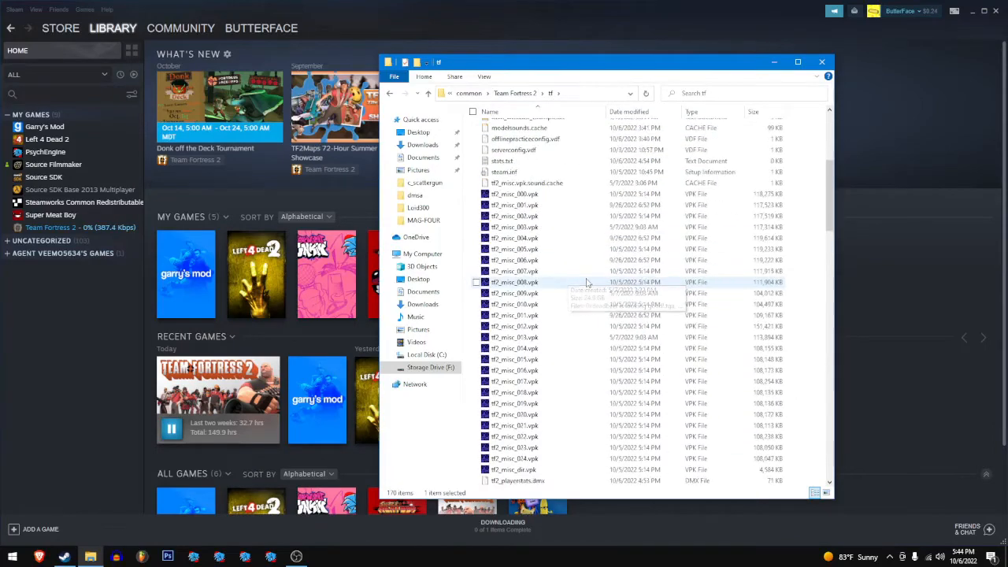
{"action": "scroll", "coordinate": [589, 281], "scroll_direction": "down", "scroll_amount": 11}
{"action": "left_click_drag", "start_coordinate": [831, 314], "coordinate": [832, 460]}
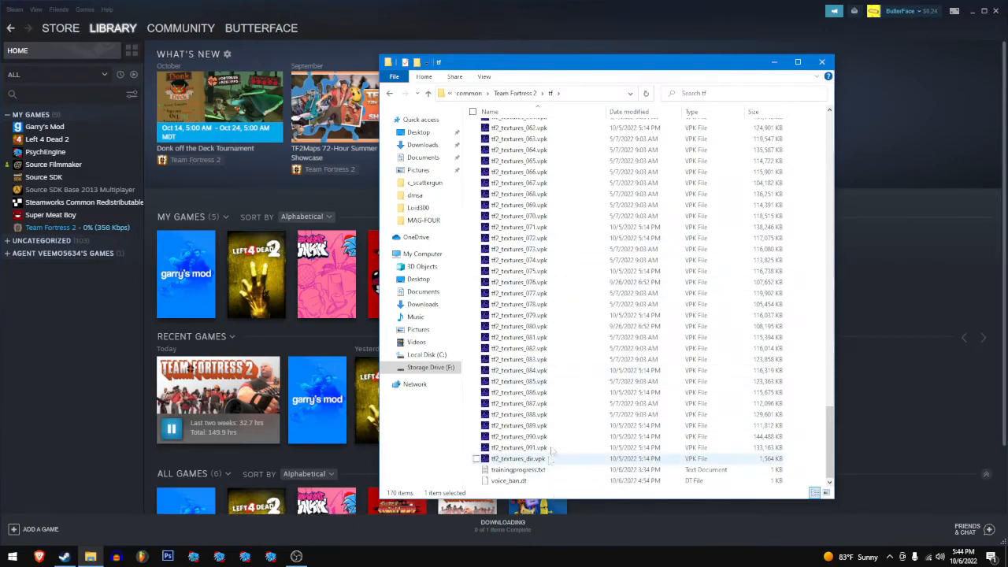
{"action": "double_click", "coordinate": [520, 458]}
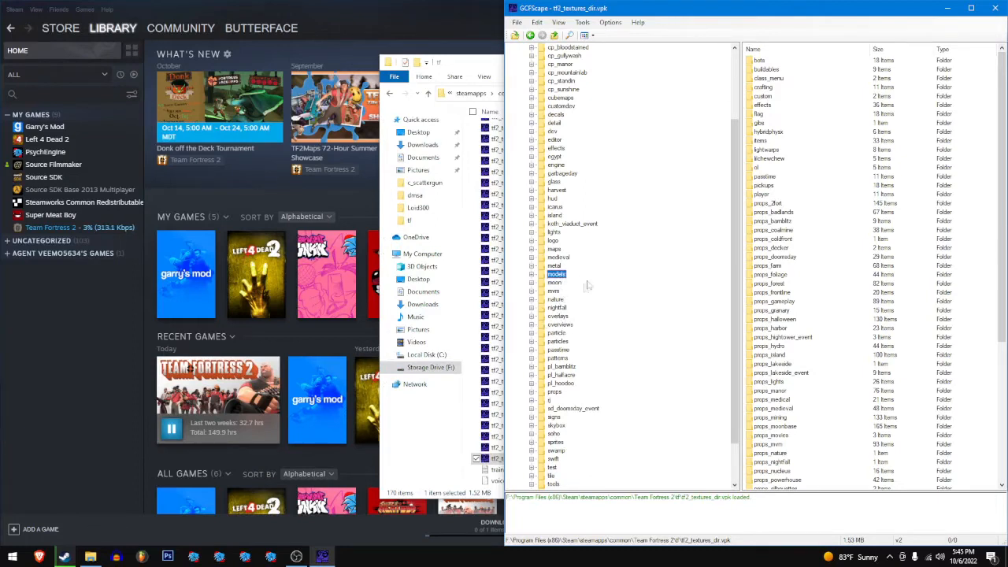
Step: In the archive's materials folder, expand the models folder and its weapons subfolder
{"action": "scroll", "coordinate": [580, 178], "scroll_direction": "up", "scroll_amount": 4}
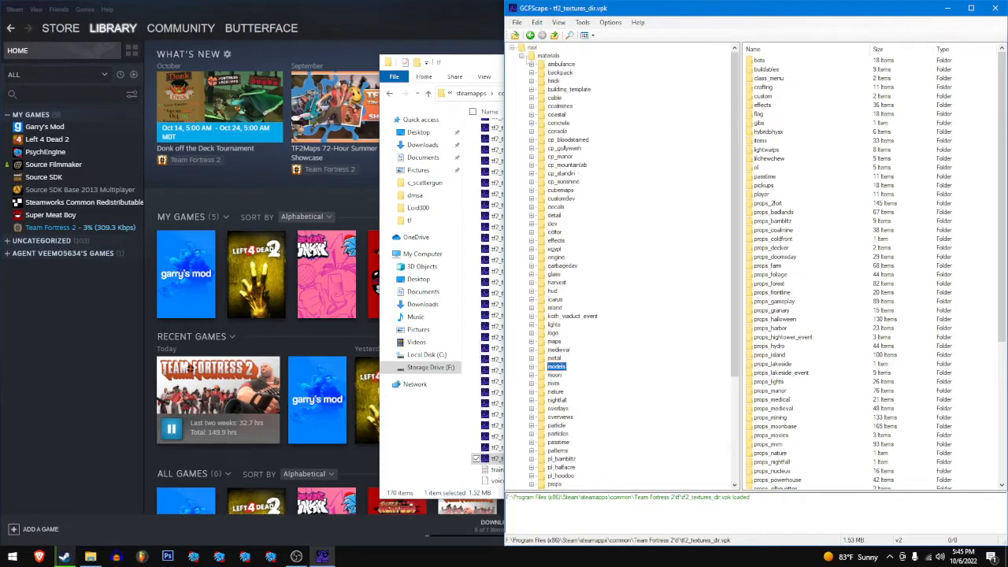
{"action": "scroll", "coordinate": [579, 380], "scroll_direction": "down", "scroll_amount": 3}
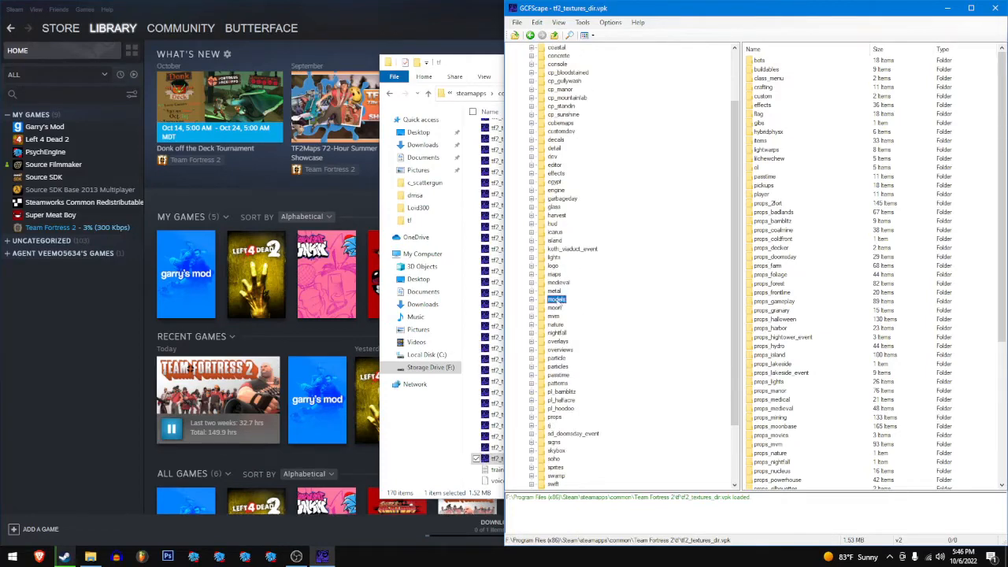
{"action": "double_click", "coordinate": [558, 300]}
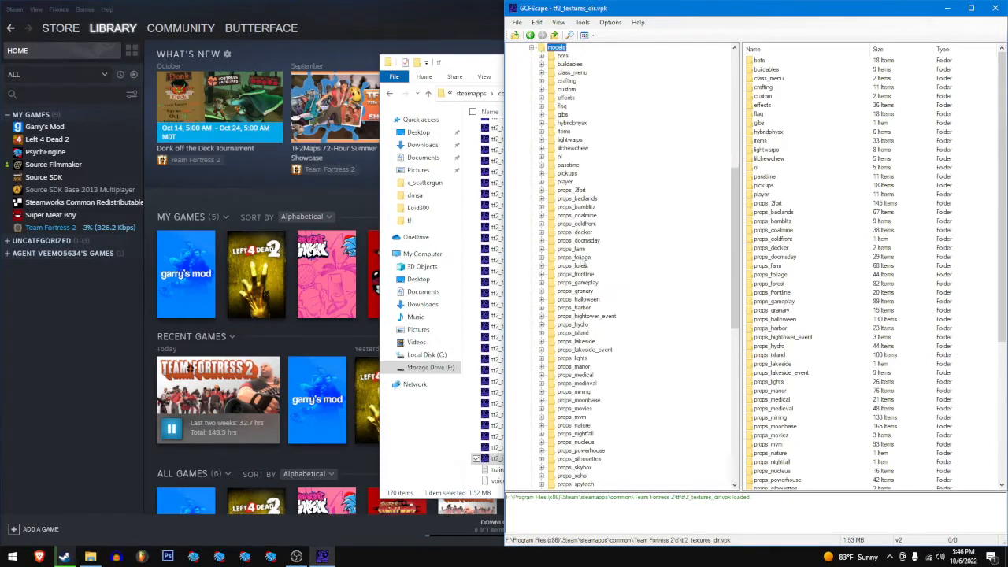
{"action": "scroll", "coordinate": [577, 254], "scroll_direction": "down", "scroll_amount": 8}
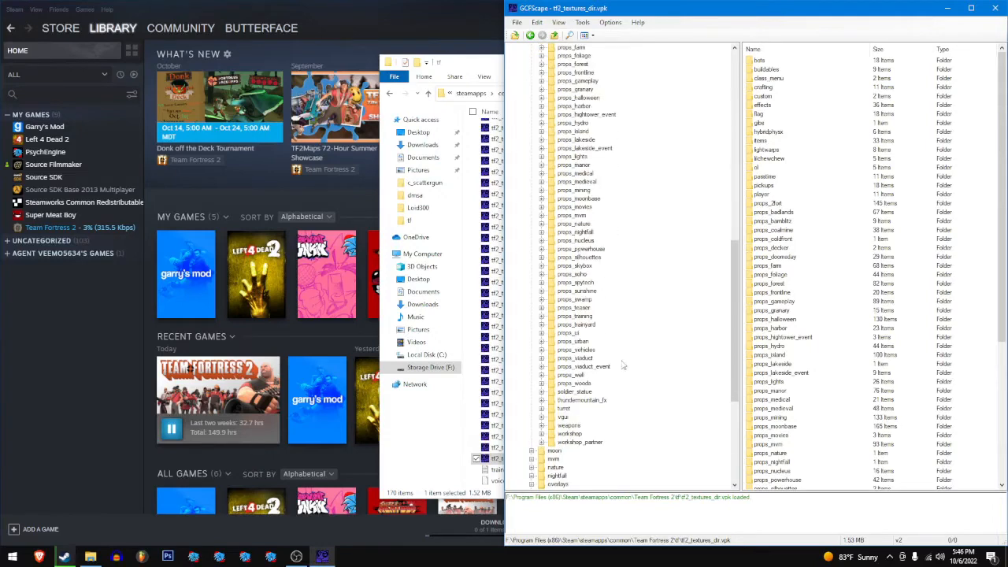
{"action": "double_click", "coordinate": [568, 425]}
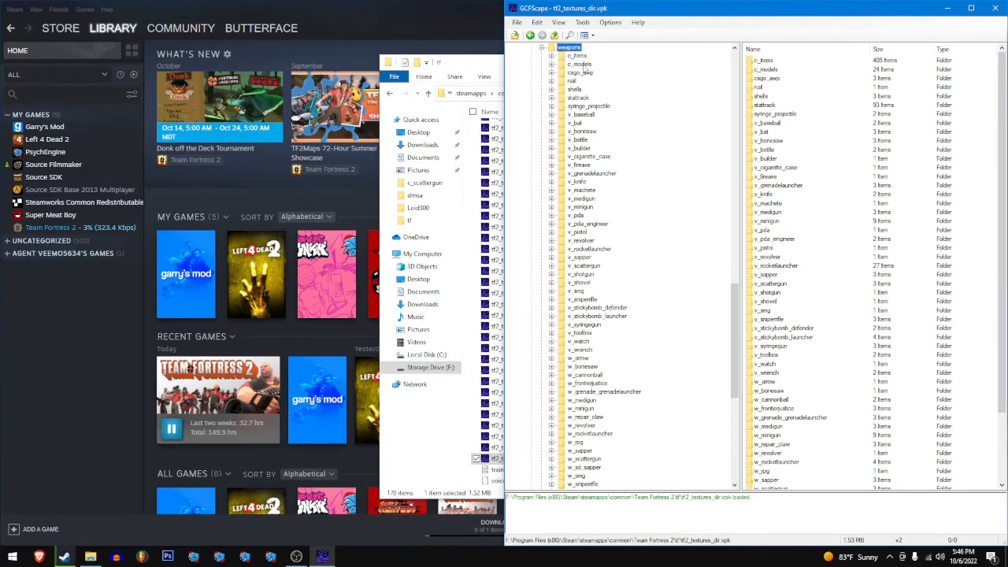
Step: Look through the c_models and c_items texture folders under models/weapons
{"action": "double_click", "coordinate": [581, 64]}
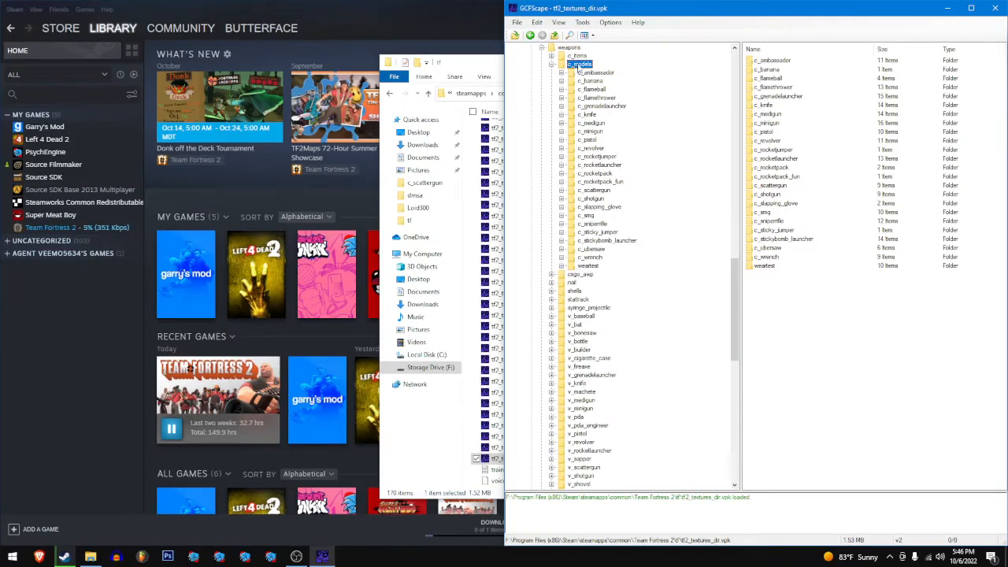
{"action": "double_click", "coordinate": [580, 66]}
{"action": "double_click", "coordinate": [579, 57]}
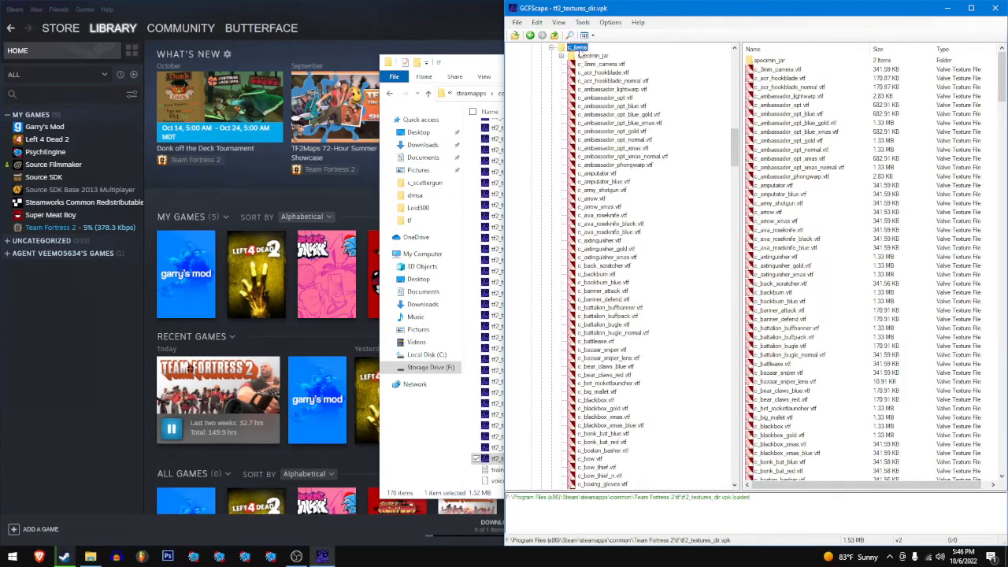
{"action": "scroll", "coordinate": [578, 52], "scroll_direction": "up", "scroll_amount": 2}
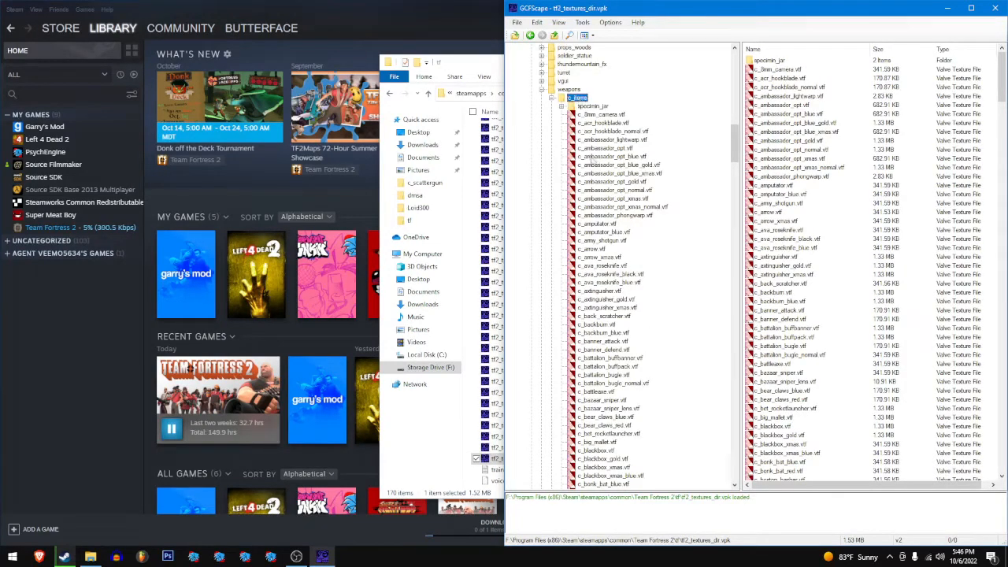
Step: Expand the weapons folder under workshop_partner and view the v_hm_watch texture folder inside v_models
{"action": "scroll", "coordinate": [582, 236], "scroll_direction": "down", "scroll_amount": 15}
{"action": "double_click", "coordinate": [582, 384]}
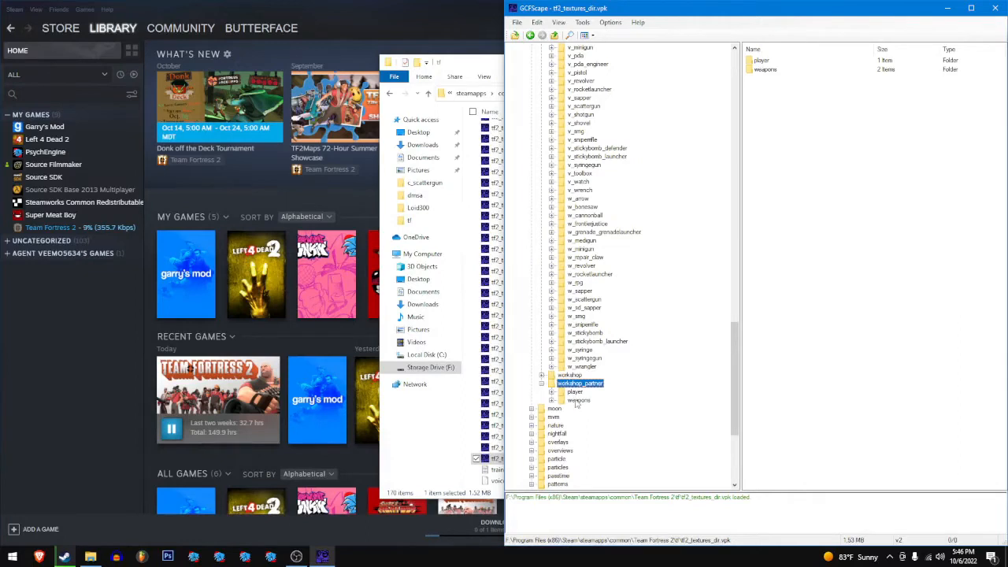
{"action": "double_click", "coordinate": [576, 401]}
{"action": "scroll", "coordinate": [581, 401], "scroll_direction": "down", "scroll_amount": 2}
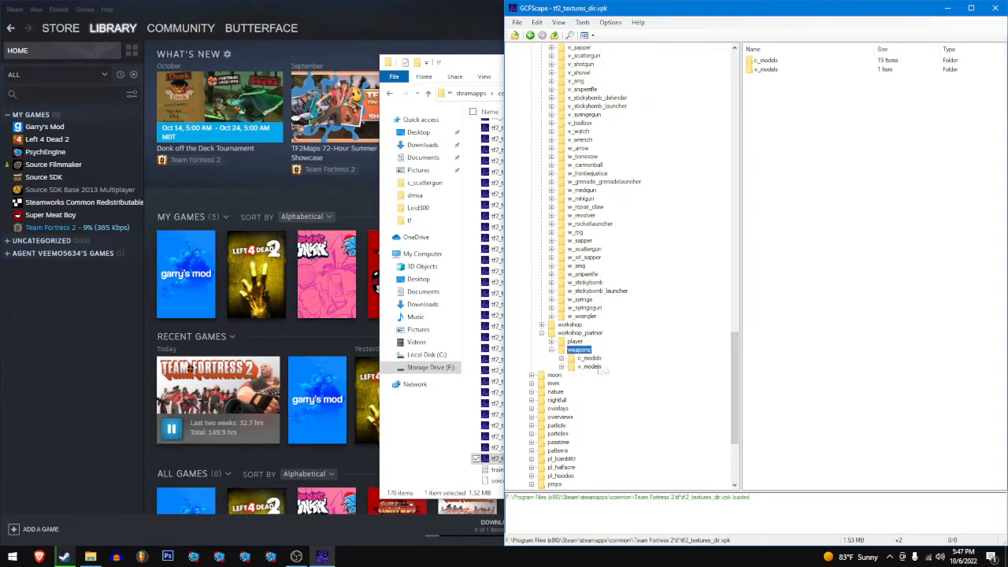
{"action": "double_click", "coordinate": [593, 367]}
{"action": "left_click", "coordinate": [603, 375]}
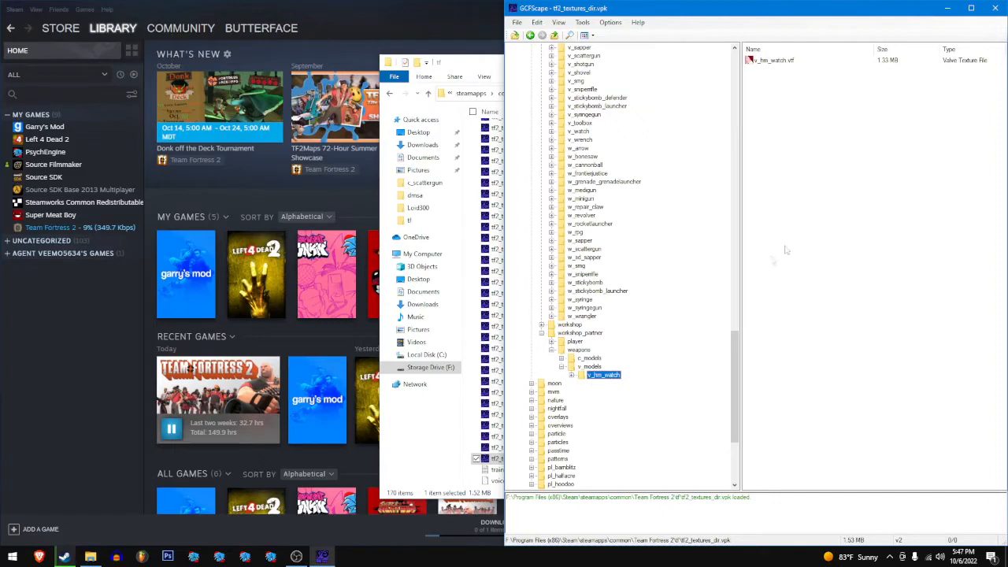
{"action": "double_click", "coordinate": [594, 368]}
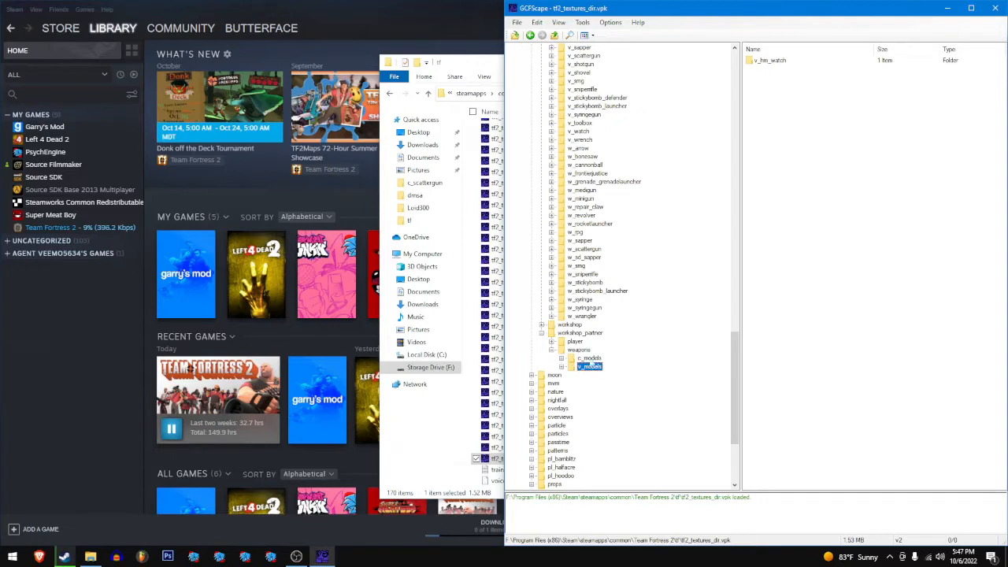
Step: Expand c_models under workshop_partner/weapons and view the contents of the c_tw_eagle and c_shogun_kunai folders
{"action": "double_click", "coordinate": [589, 358]}
{"action": "scroll", "coordinate": [611, 358], "scroll_direction": "down", "scroll_amount": 5}
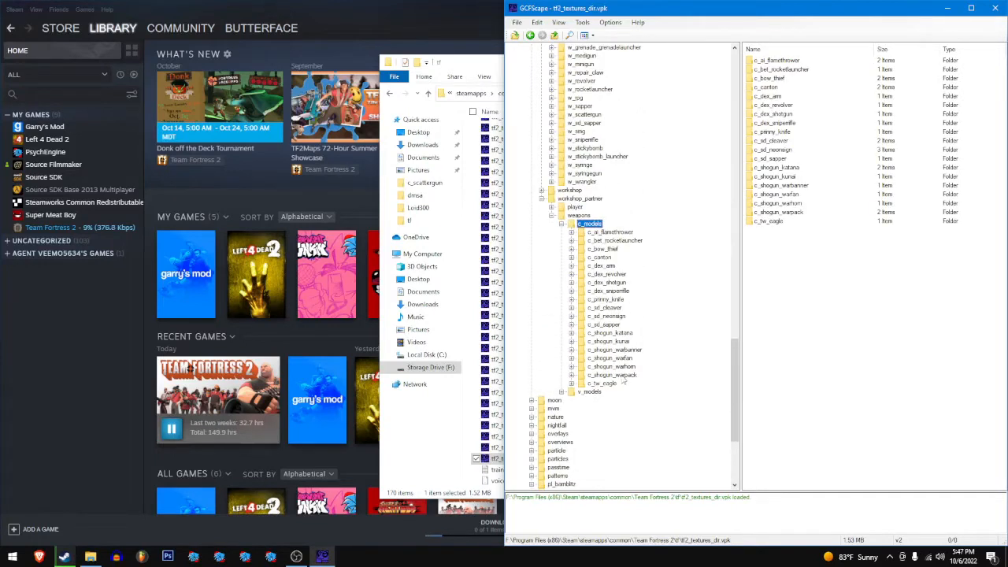
{"action": "left_click", "coordinate": [614, 383]}
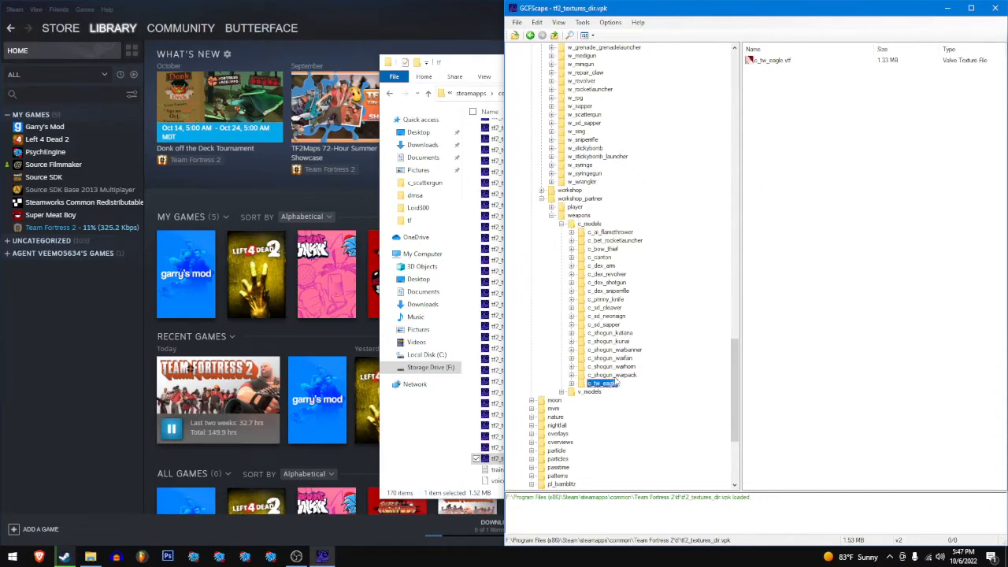
{"action": "scroll", "coordinate": [616, 383], "scroll_direction": "up", "scroll_amount": 9}
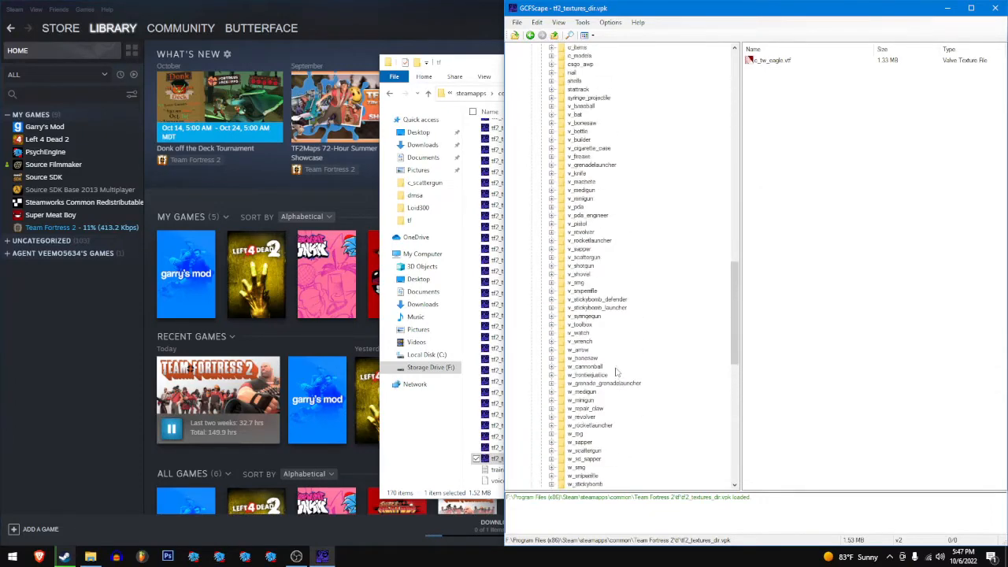
{"action": "scroll", "coordinate": [621, 374], "scroll_direction": "down", "scroll_amount": 8}
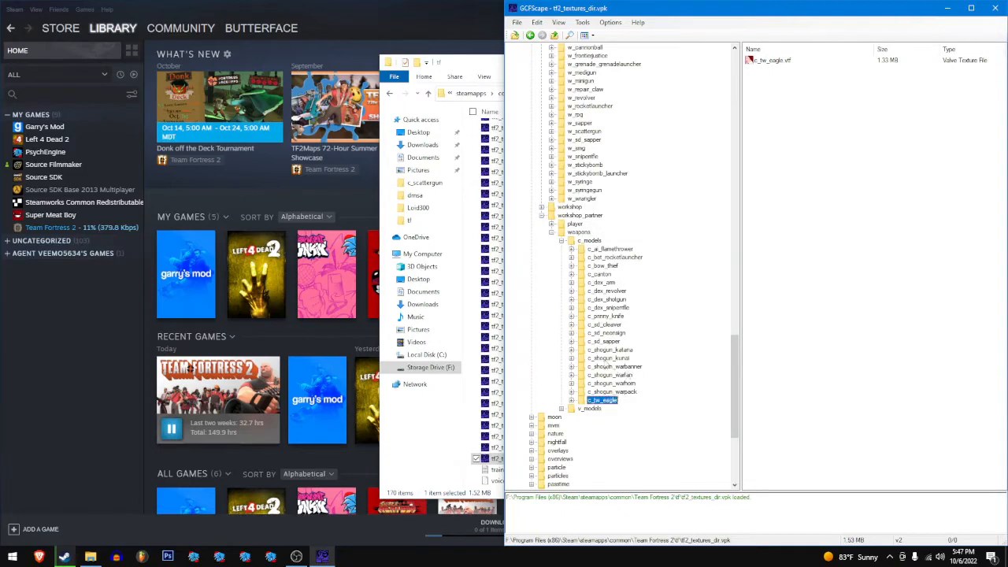
{"action": "left_click", "coordinate": [607, 359]}
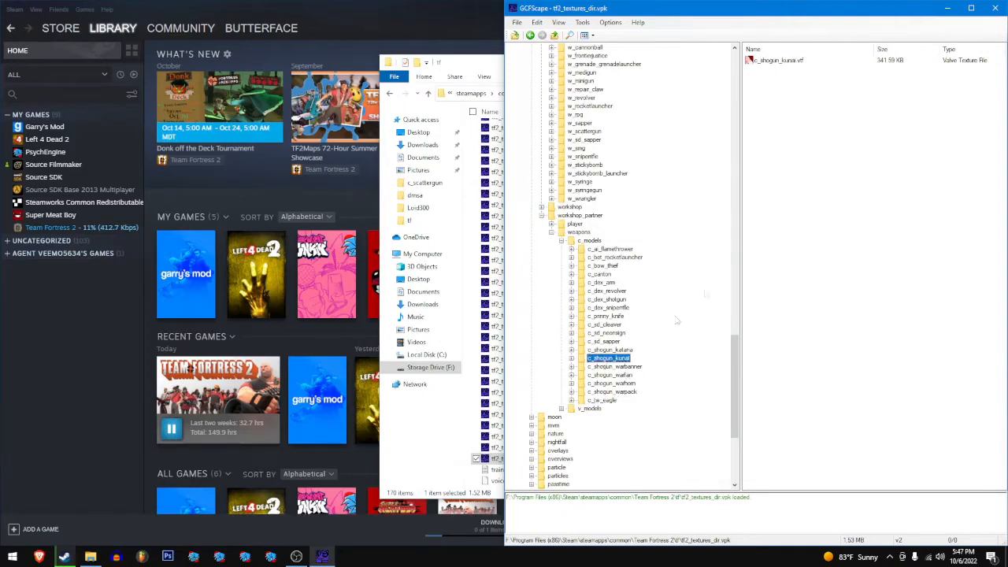
Step: View the c_shogun_kunai texture in VTFEdit, then look through the other weapon folders in workshop_partner's c_models, from c_tw_eagle up to c_ai_flamethrower
{"action": "left_click", "coordinate": [776, 60]}
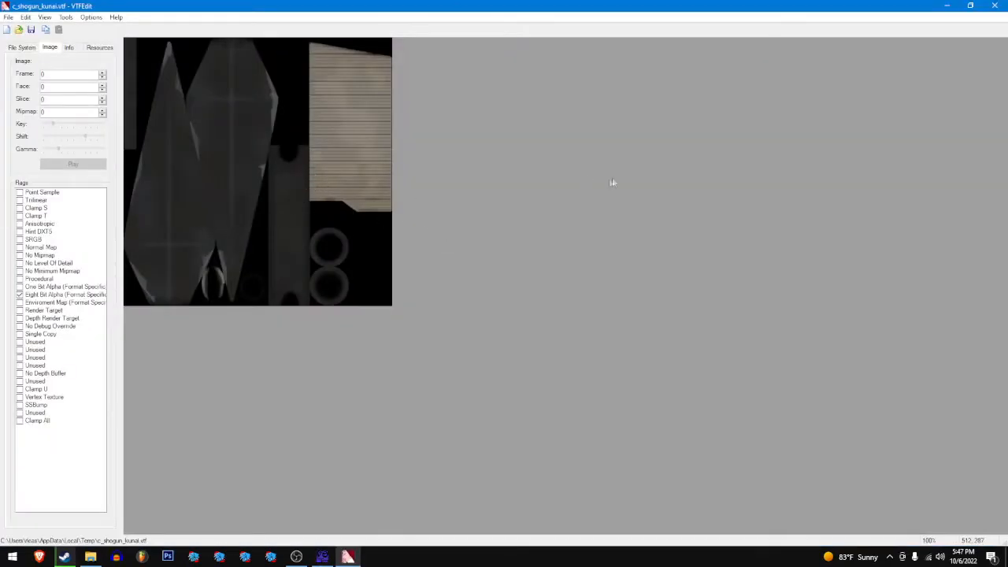
{"action": "left_click", "coordinate": [991, 5]}
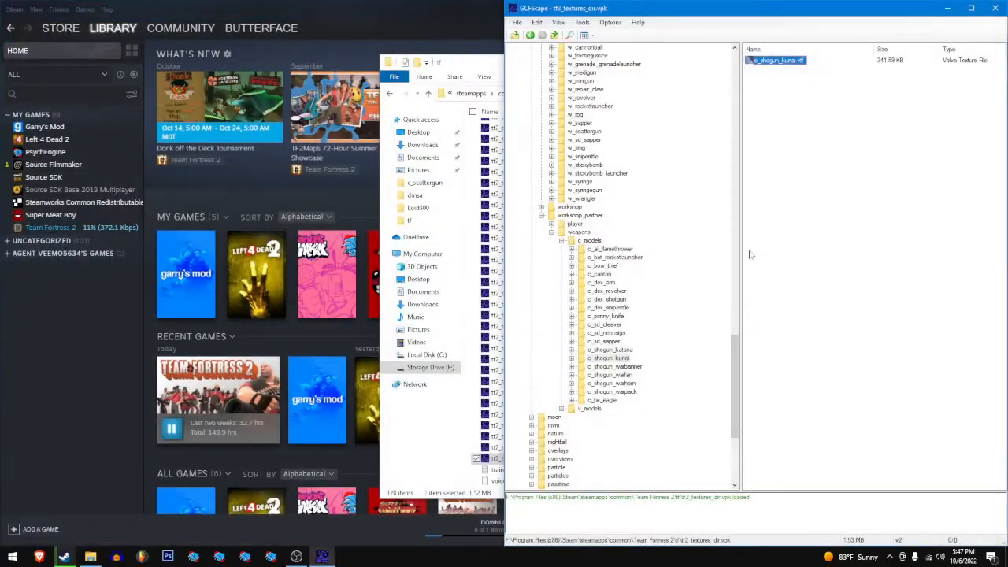
{"action": "left_click", "coordinate": [605, 401]}
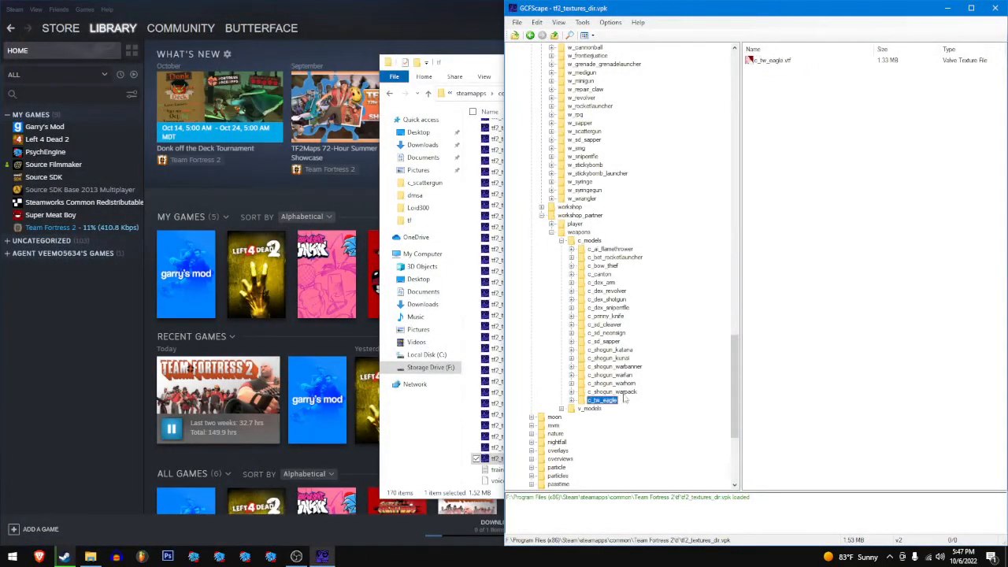
{"action": "left_click", "coordinate": [613, 392]}
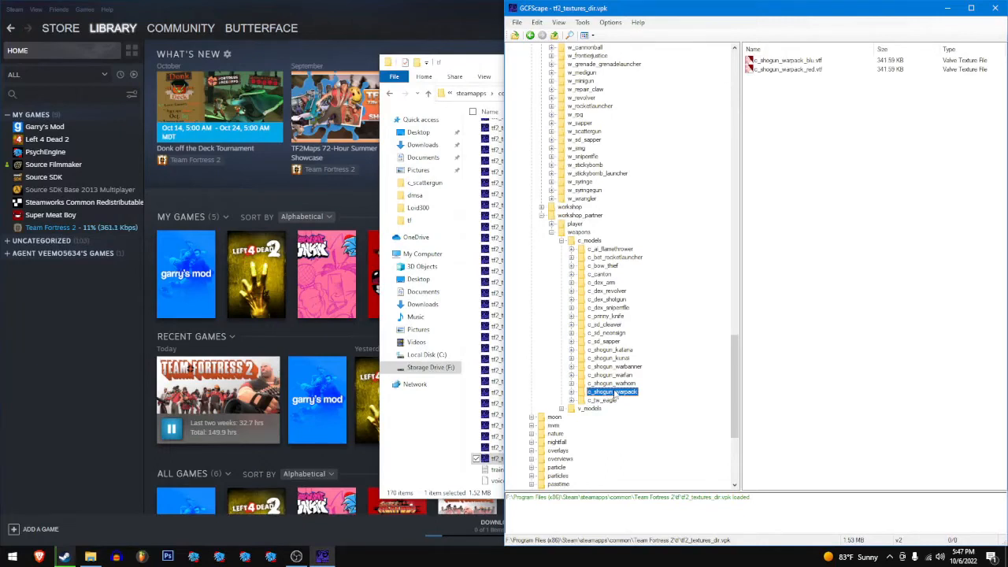
{"action": "key", "text": "Up"}
{"action": "key", "text": "Up"}
{"action": "key", "text": "Up"}
{"action": "key", "text": "Up"}
{"action": "key", "text": "Up"}
{"action": "key", "text": "Up"}
{"action": "key", "text": "Up"}
{"action": "key", "text": "Up"}
{"action": "key", "text": "Up"}
{"action": "key", "text": "Up"}
{"action": "key", "text": "Up"}
{"action": "key", "text": "Up"}
{"action": "key", "text": "Up"}
{"action": "key", "text": "Up"}
{"action": "key", "text": "Up"}
{"action": "key", "text": "Up"}
{"action": "key", "text": "Up"}
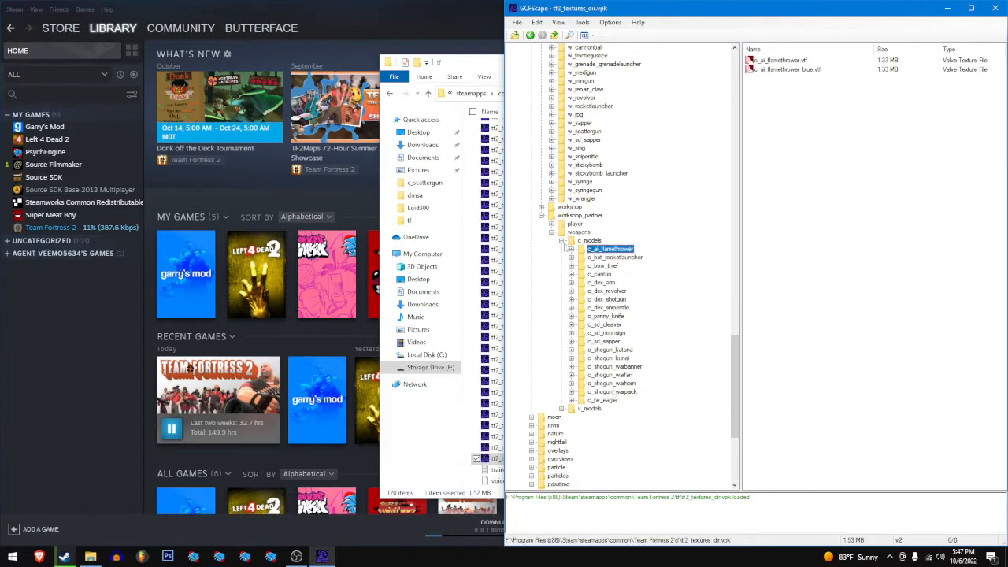
Step: Collapse the c_models and weapons folders under workshop_partner and return to the main models/weapons folder in the archive
{"action": "left_click", "coordinate": [561, 240]}
{"action": "scroll", "coordinate": [583, 272], "scroll_direction": "up", "scroll_amount": 3}
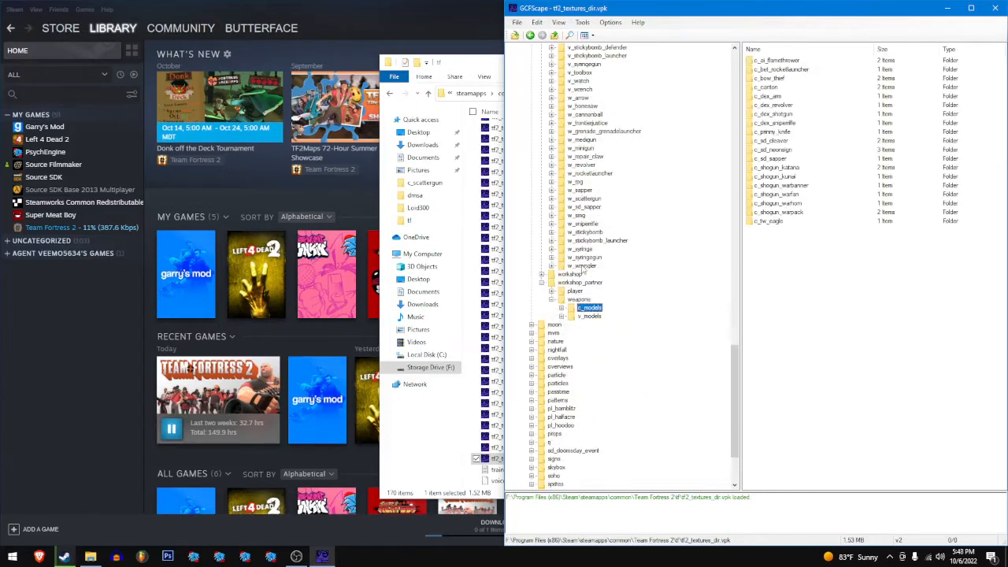
{"action": "left_click", "coordinate": [552, 300]}
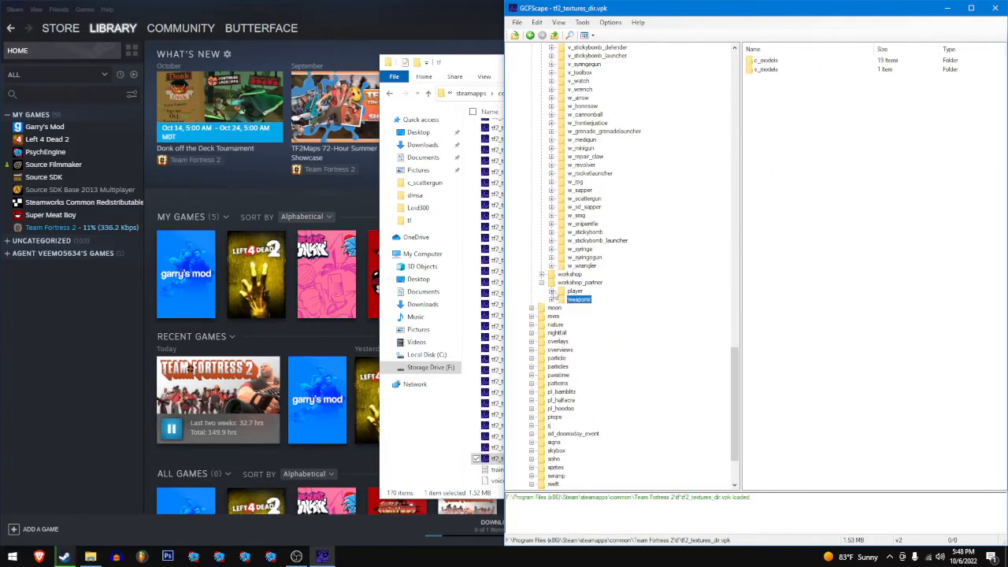
{"action": "scroll", "coordinate": [587, 288], "scroll_direction": "up", "scroll_amount": 14}
{"action": "scroll", "coordinate": [590, 282], "scroll_direction": "up", "scroll_amount": 3}
{"action": "scroll", "coordinate": [603, 282], "scroll_direction": "up", "scroll_amount": 2}
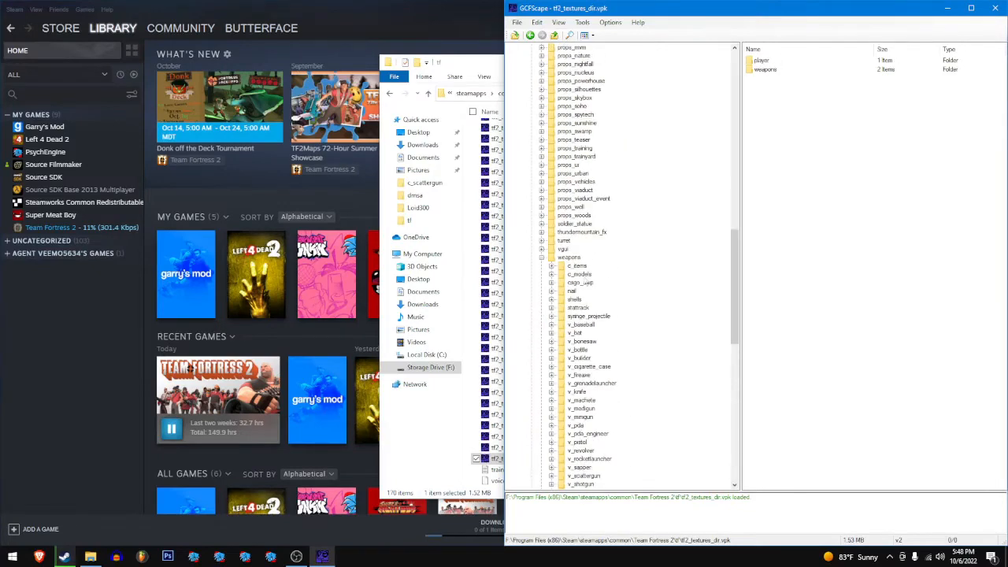
Step: Expand the c_items folder under models/weapons and look through its weapon texture files
{"action": "double_click", "coordinate": [577, 267]}
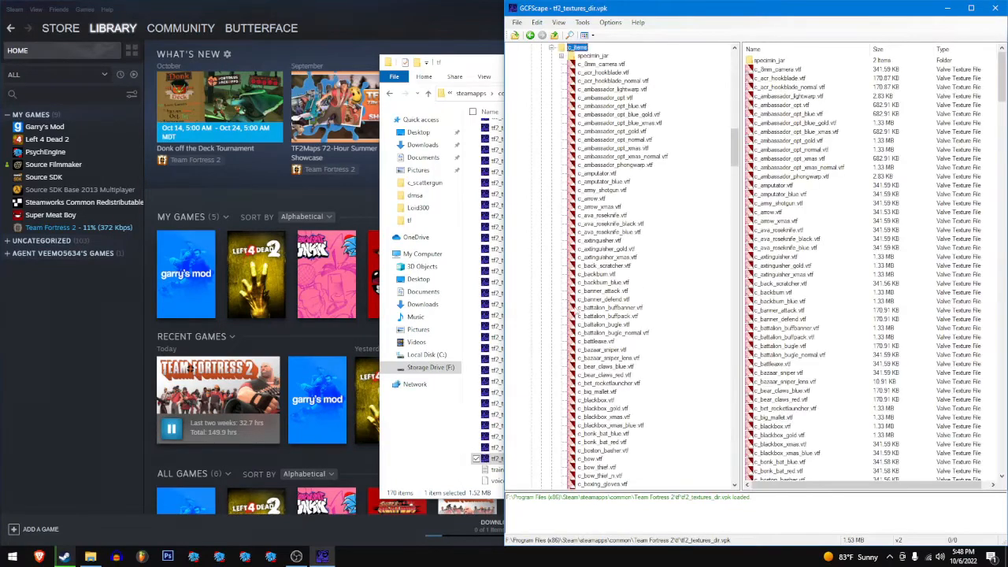
{"action": "scroll", "coordinate": [640, 316], "scroll_direction": "down", "scroll_amount": 13}
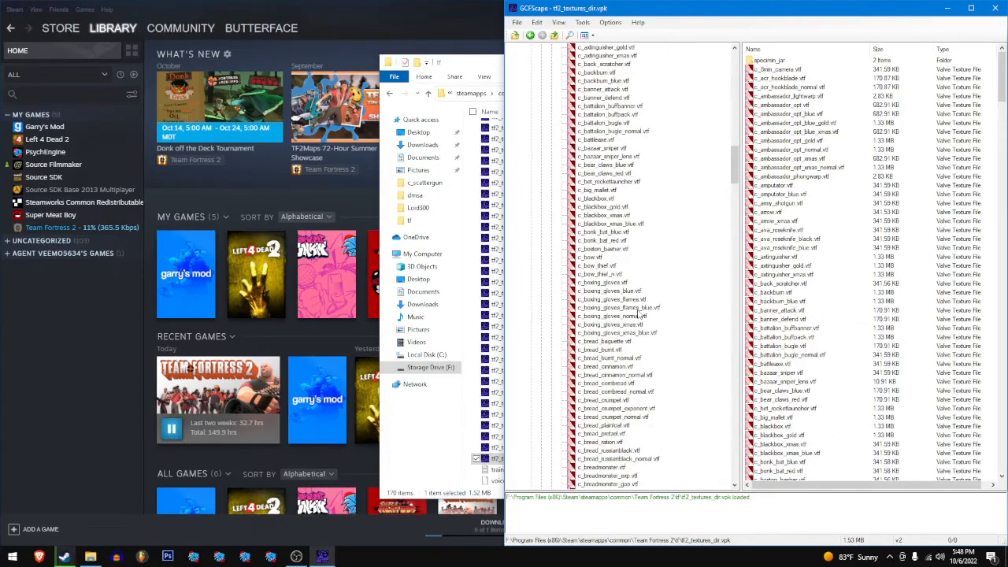
{"action": "left_click_drag", "start_coordinate": [731, 189], "coordinate": [722, 407]}
Step: Switch to File Explorer, place its window beside the archive, and open the tf/custom/Weapon Reskins folder
{"action": "key", "text": "alt+Tab"}
{"action": "double_click", "coordinate": [534, 166]}
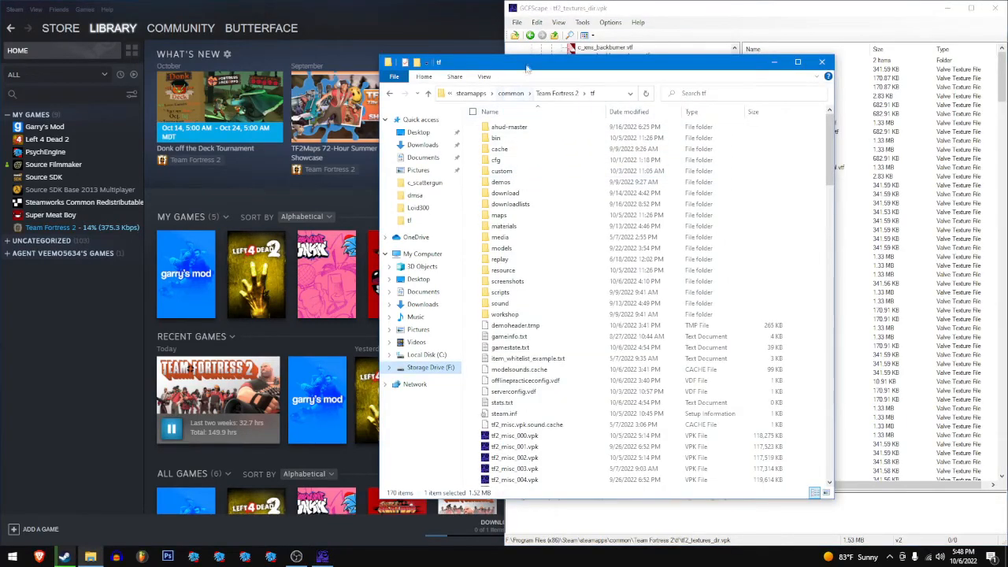
{"action": "left_click_drag", "start_coordinate": [551, 61], "coordinate": [220, 60]}
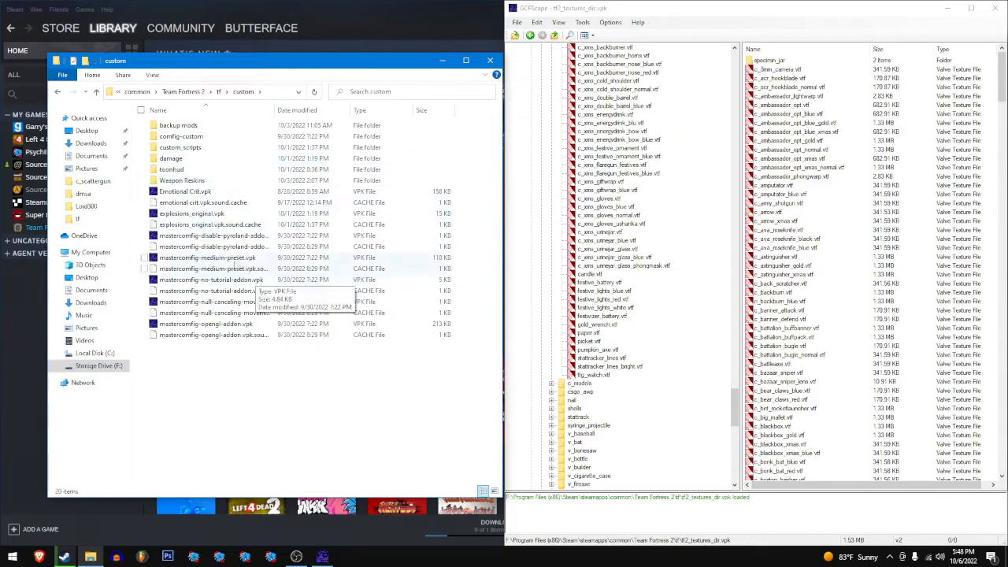
{"action": "double_click", "coordinate": [224, 182]}
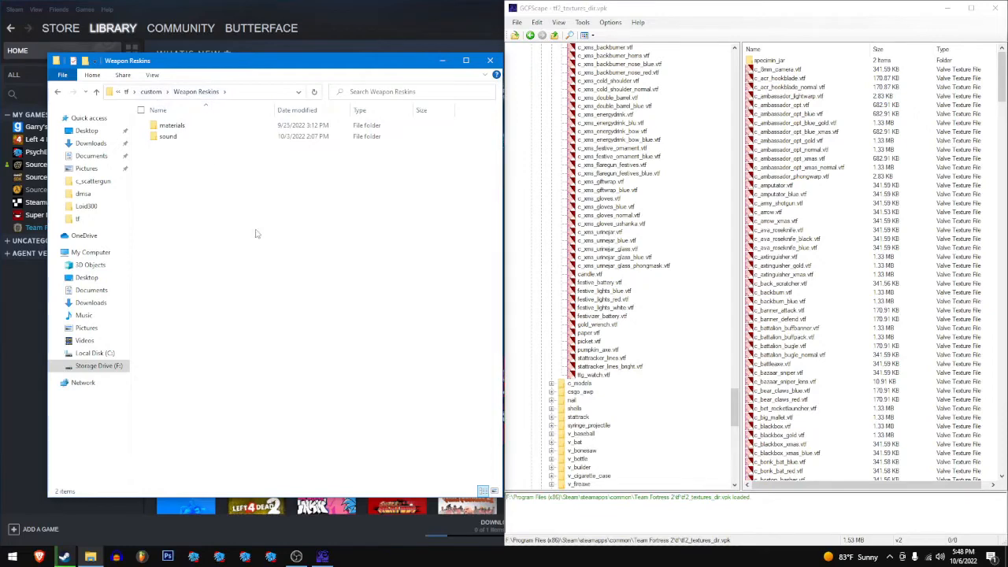
Step: Collapse c_items in the archive and compare the contents of the c_items and c_models folders under models/weapons
{"action": "scroll", "coordinate": [682, 367], "scroll_direction": "up", "scroll_amount": 5}
{"action": "left_click_drag", "start_coordinate": [735, 394], "coordinate": [733, 142]}
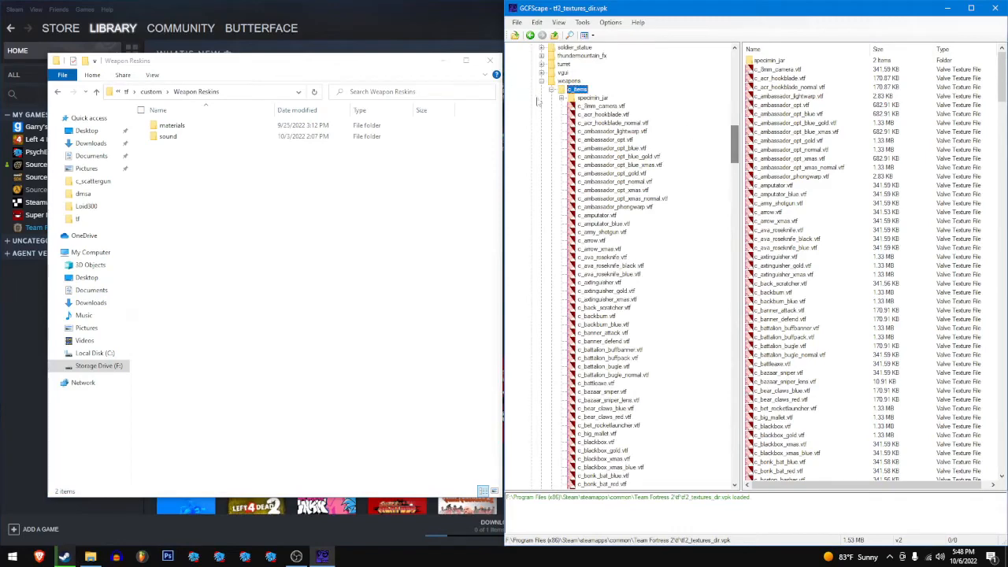
{"action": "left_click", "coordinate": [551, 89]}
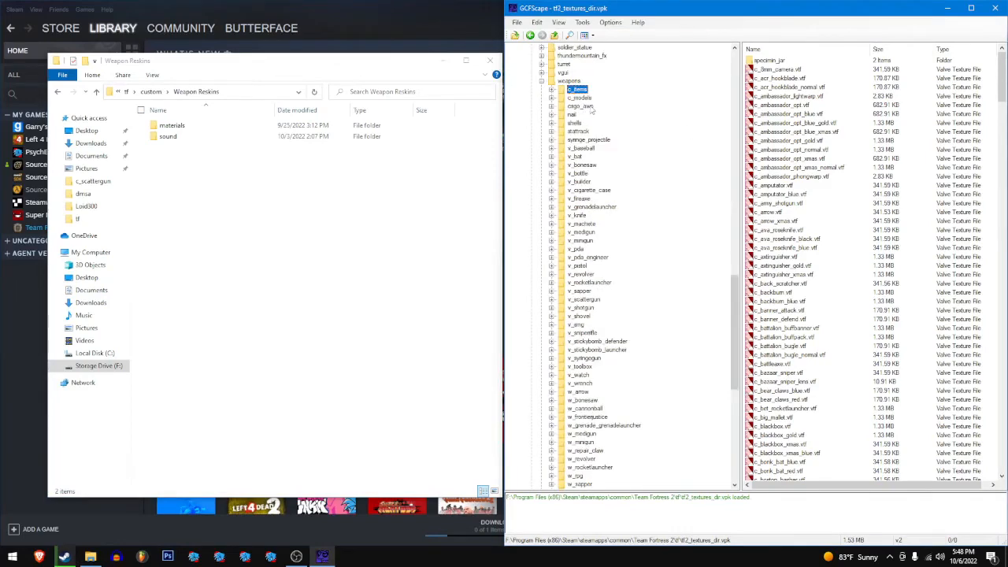
{"action": "left_click", "coordinate": [579, 98]}
{"action": "left_click", "coordinate": [579, 91]}
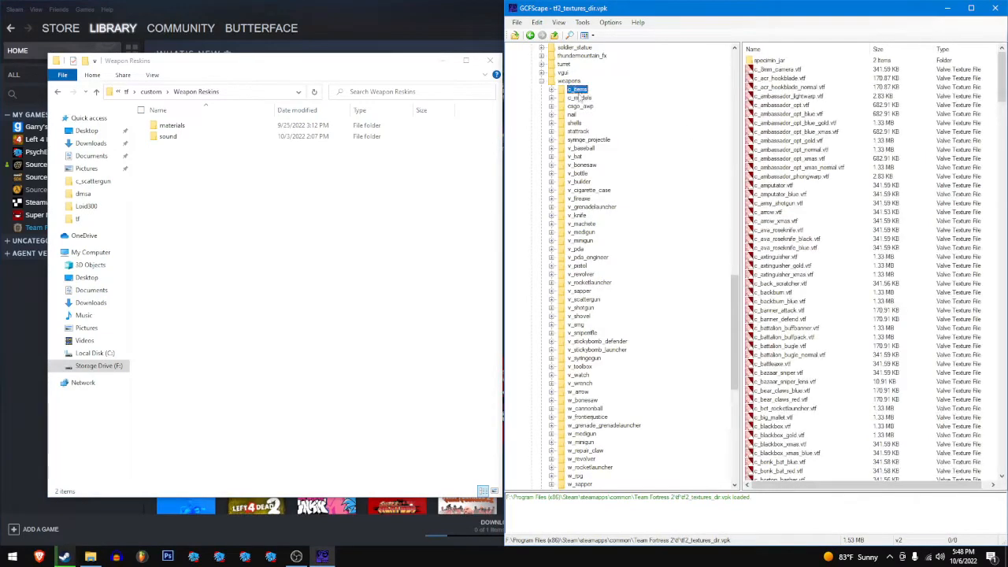
{"action": "left_click", "coordinate": [579, 98]}
{"action": "left_click", "coordinate": [579, 89]}
{"action": "left_click", "coordinate": [581, 98]}
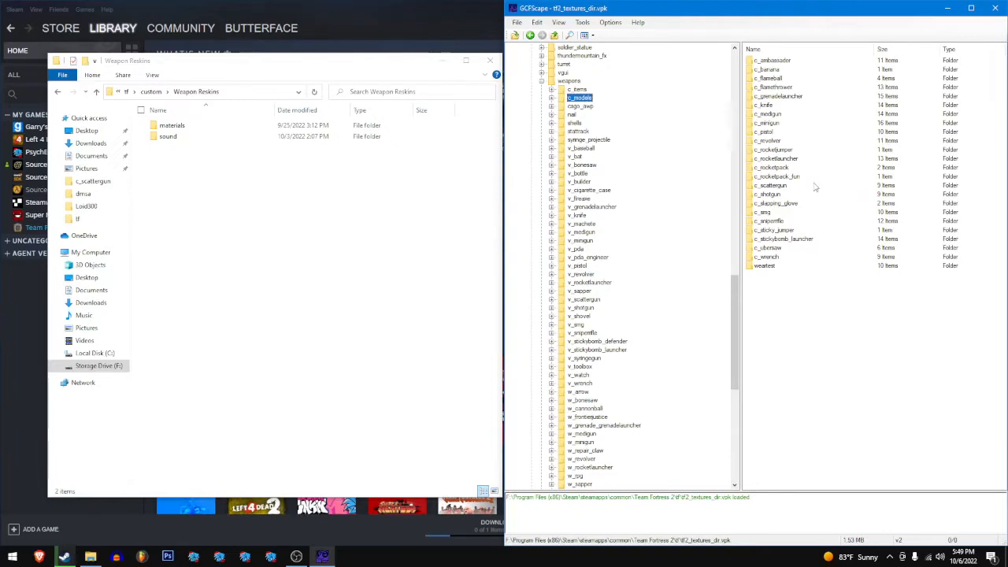
Step: Check the sound folder inside Weapon Reskins in File Explorer and return to the Weapon Reskins folder
{"action": "left_click", "coordinate": [472, 157]}
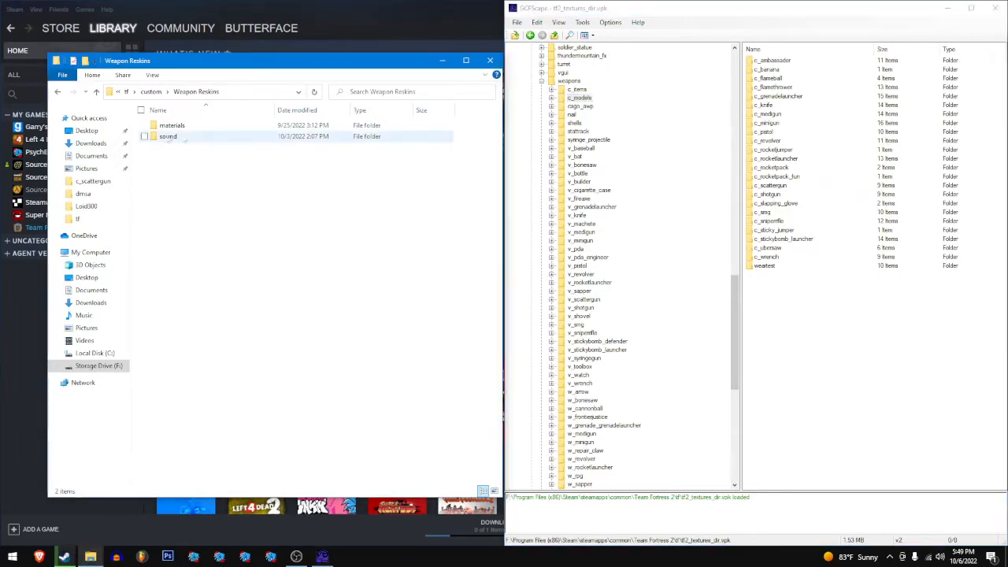
{"action": "double_click", "coordinate": [190, 142]}
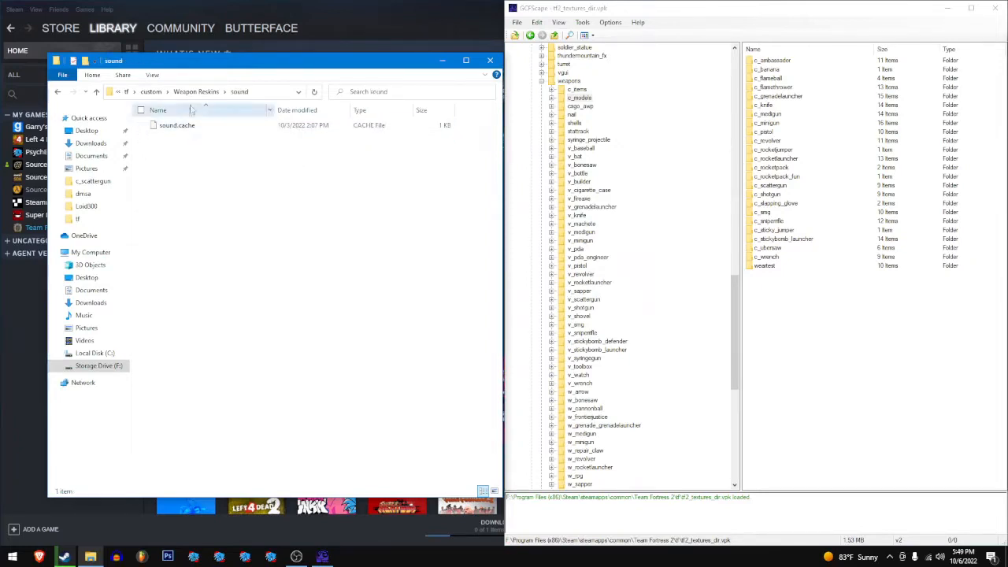
{"action": "left_click", "coordinate": [206, 92]}
{"action": "left_click", "coordinate": [203, 175]}
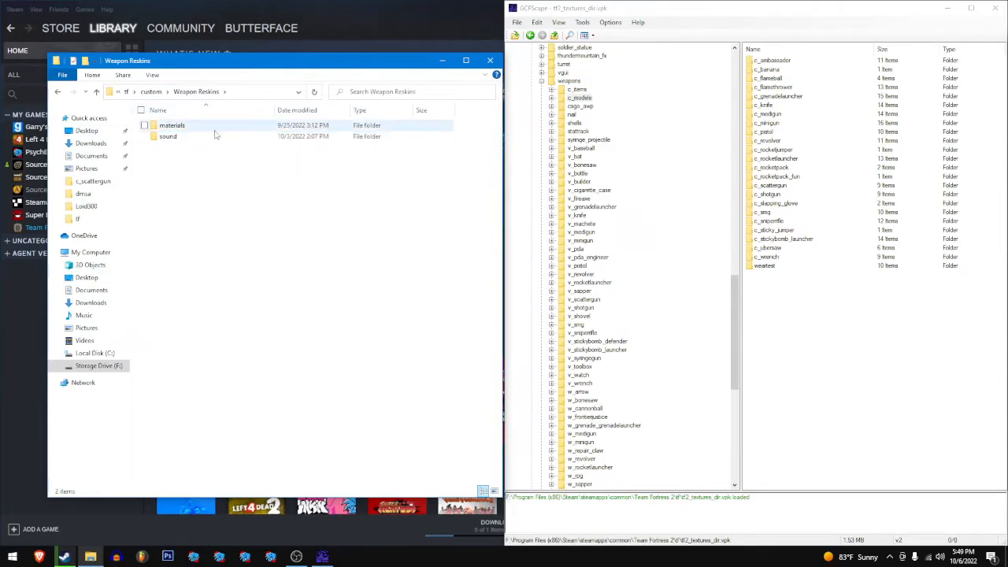
Step: Open the materials/models/weapons/c_models folder inside Weapon Reskins
{"action": "double_click", "coordinate": [196, 130]}
{"action": "double_click", "coordinate": [189, 128]}
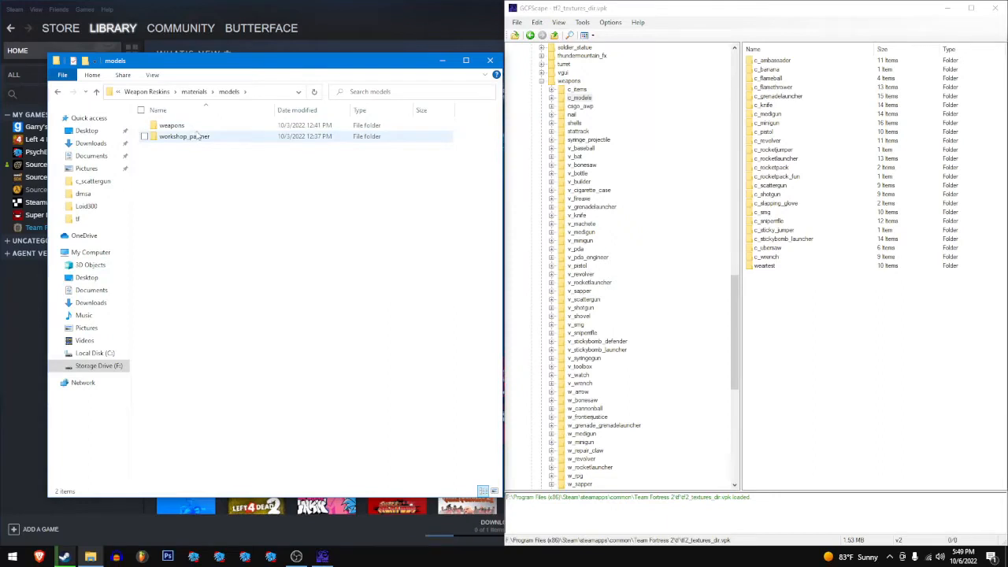
{"action": "double_click", "coordinate": [172, 126]}
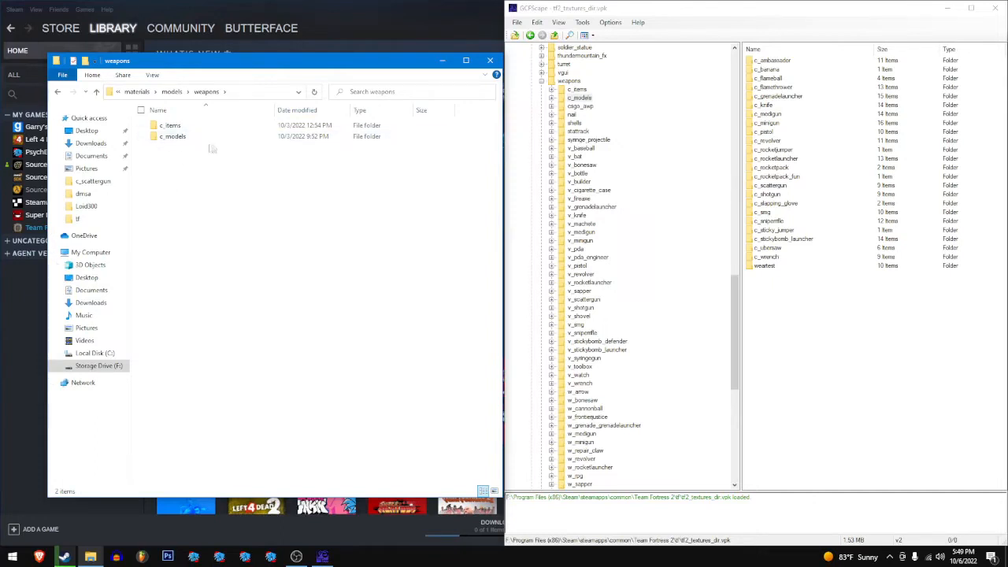
{"action": "left_click", "coordinate": [185, 136]}
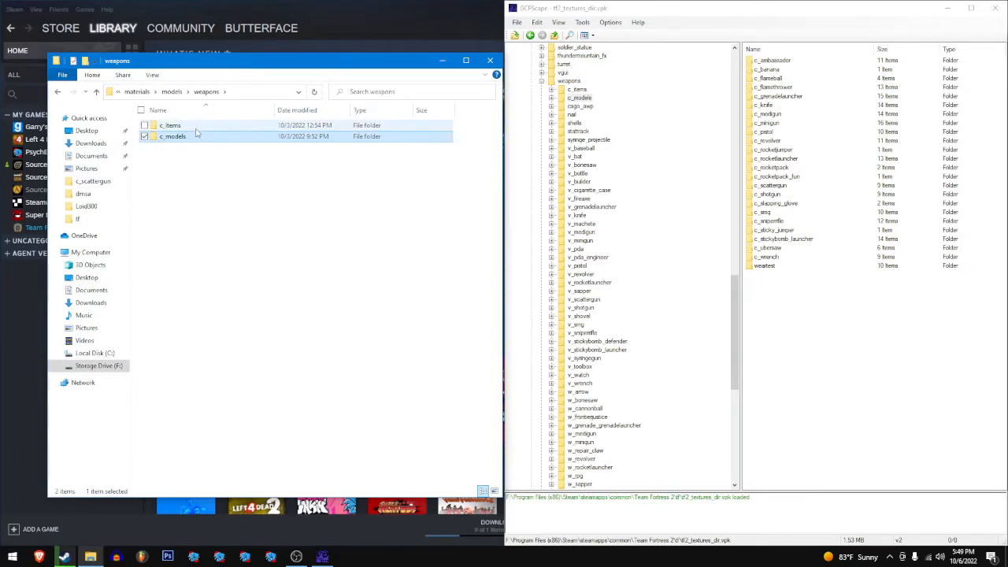
{"action": "left_click", "coordinate": [203, 219]}
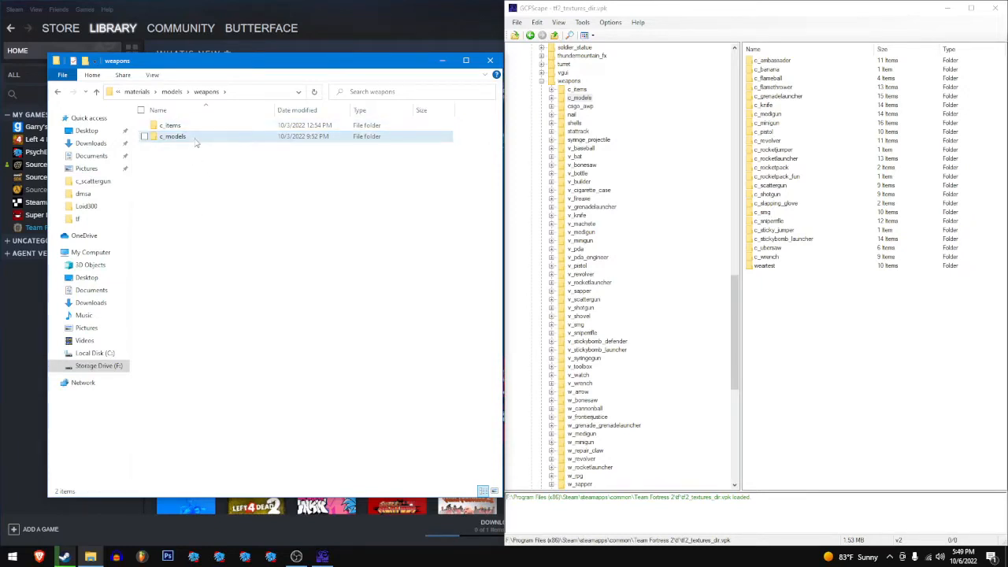
{"action": "mouse_move", "coordinate": [196, 142]}
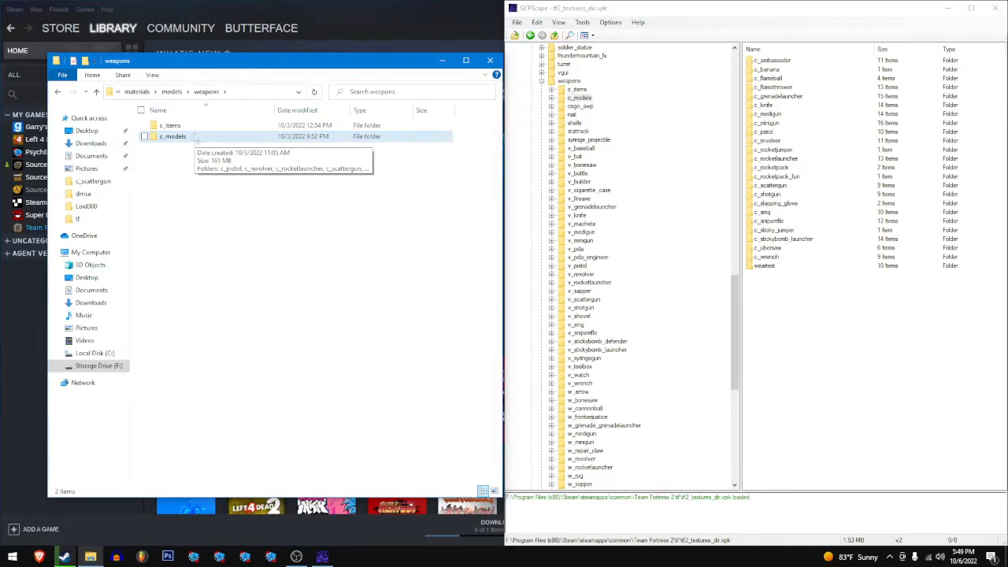
{"action": "double_click", "coordinate": [196, 139]}
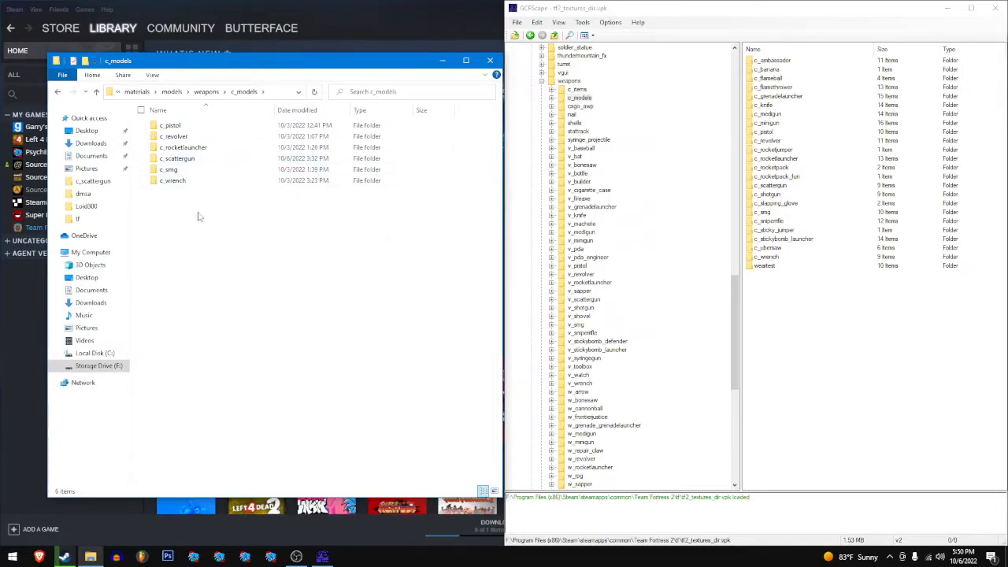
Step: Extract the c_sniperrifle folder from the archive's models/weapons/c_models into the c_models folder of Weapon Reskins
{"action": "left_click", "coordinate": [860, 330]}
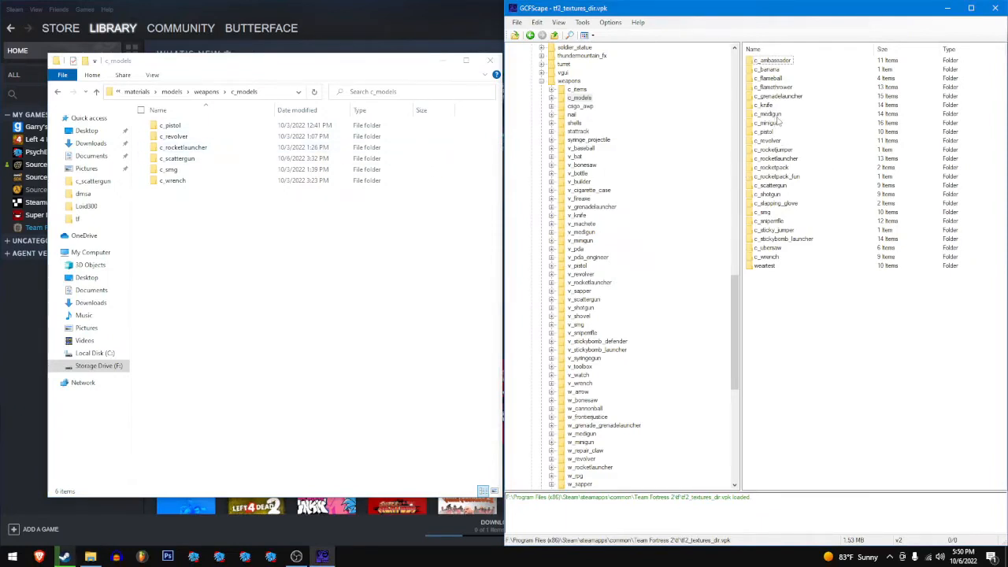
{"action": "left_click", "coordinate": [778, 221]}
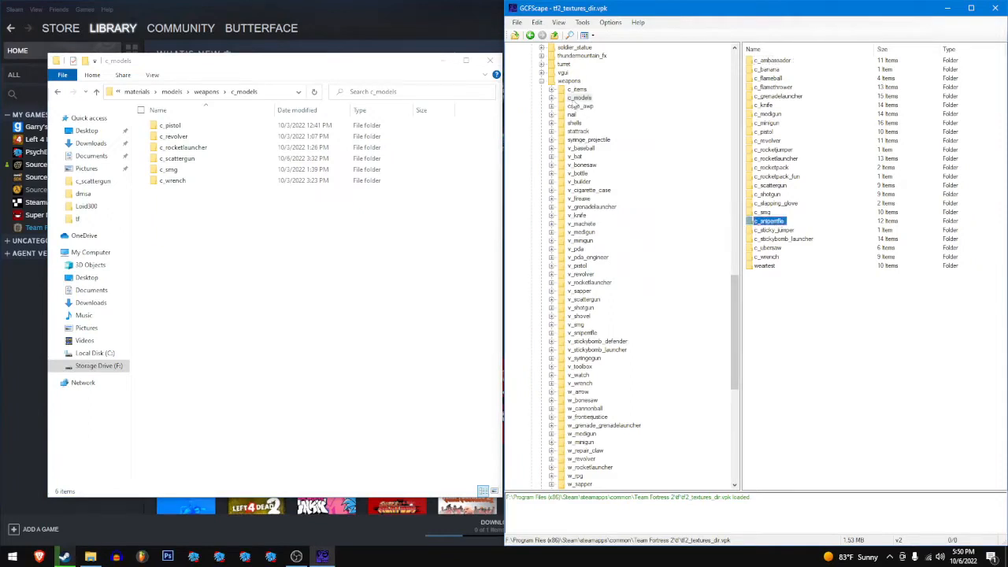
{"action": "double_click", "coordinate": [574, 98]}
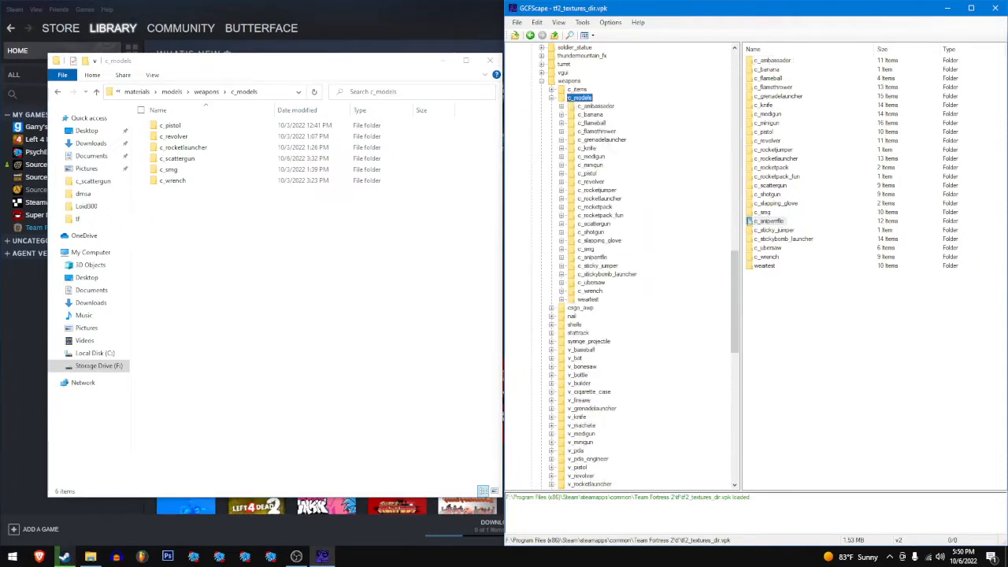
{"action": "double_click", "coordinate": [578, 90]}
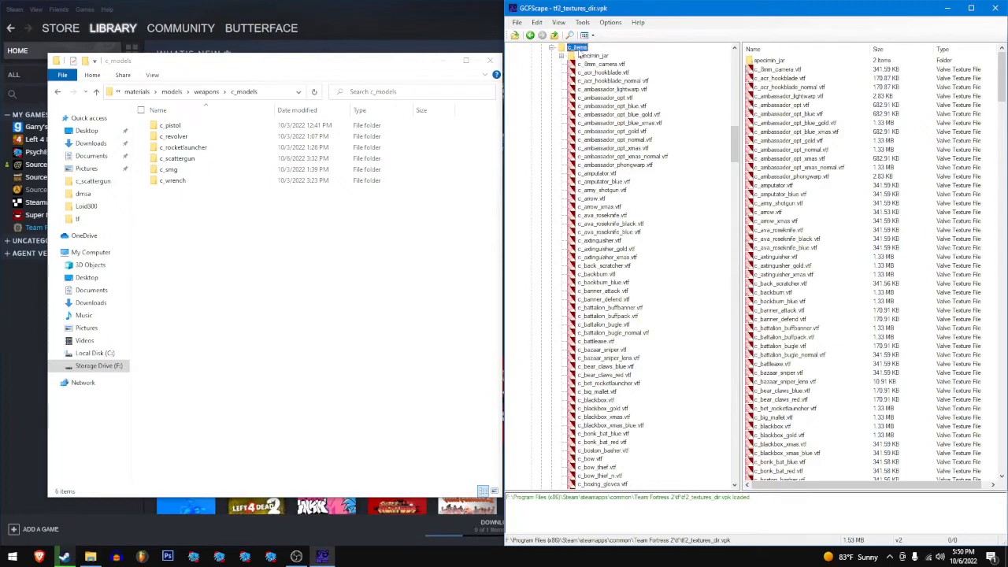
{"action": "double_click", "coordinate": [578, 48]}
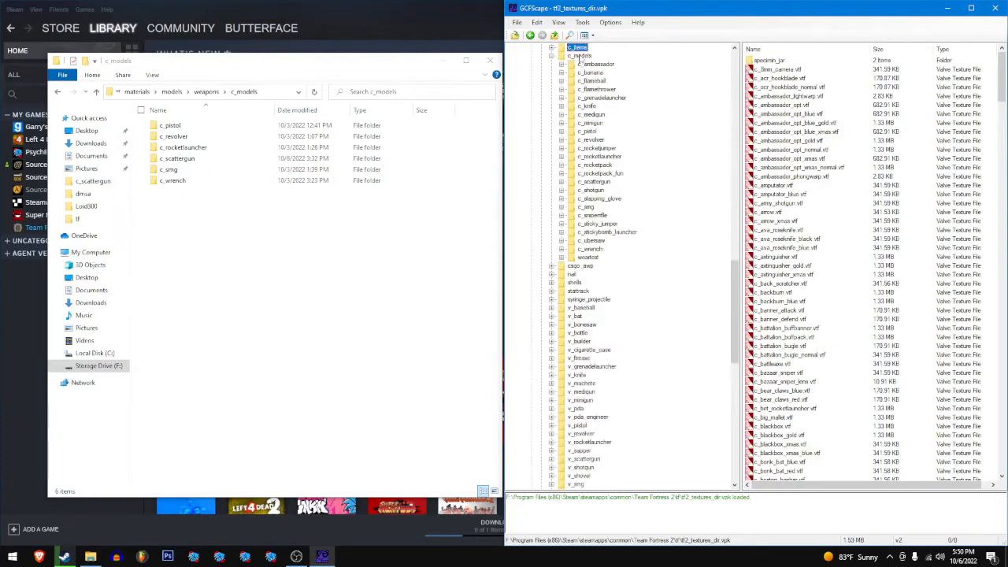
{"action": "left_click", "coordinate": [580, 56]}
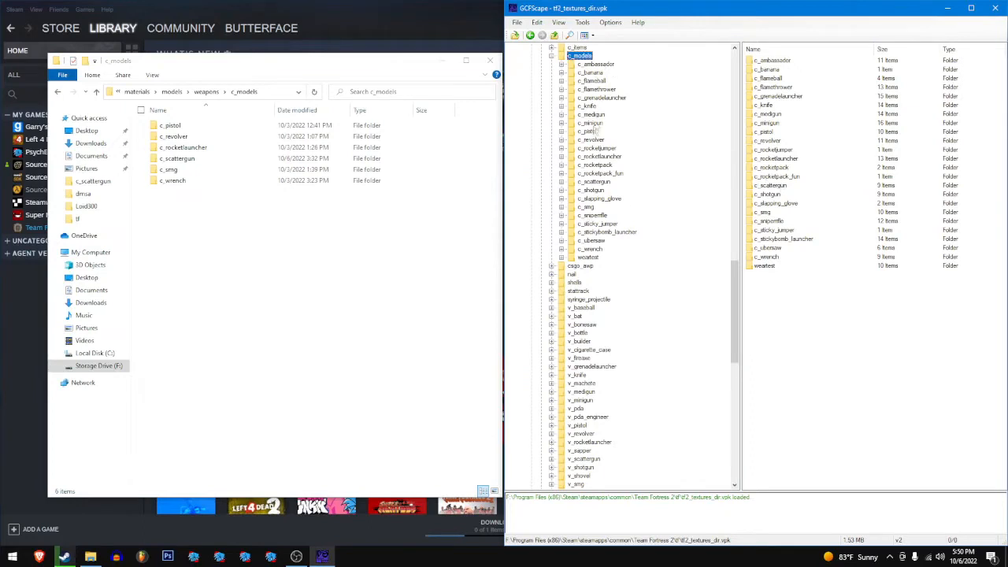
{"action": "left_click_drag", "start_coordinate": [777, 223], "coordinate": [317, 282]}
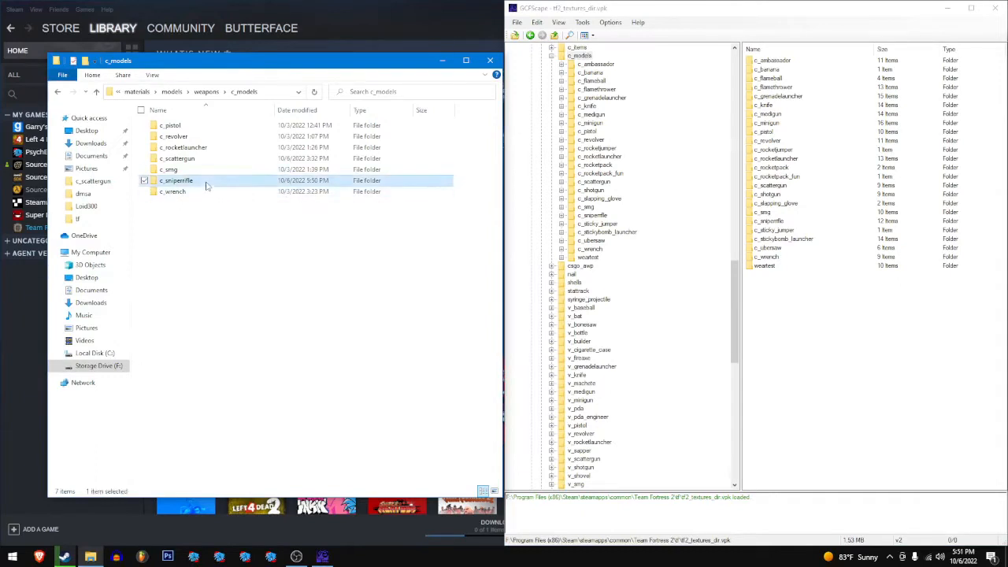
Step: Open c_sniperrifle_gold.vtf from the extracted c_sniperrifle folder in VTFEdit and zoom out to 25% to view the whole texture
{"action": "double_click", "coordinate": [209, 187]}
{"action": "left_click", "coordinate": [222, 147]}
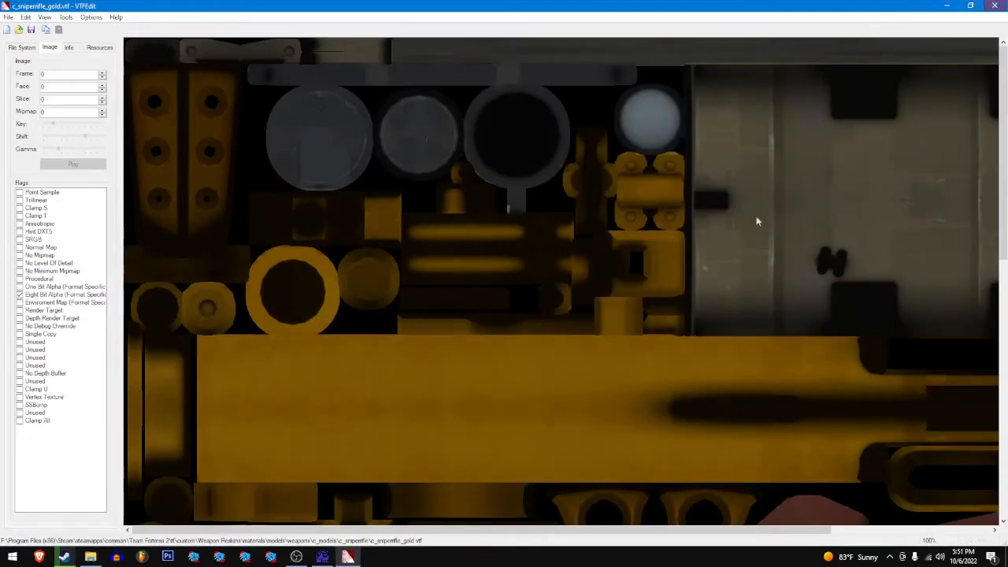
{"action": "right_click", "coordinate": [675, 280]}
{"action": "left_click", "coordinate": [721, 297]}
{"action": "right_click", "coordinate": [518, 275]}
{"action": "left_click", "coordinate": [552, 293]}
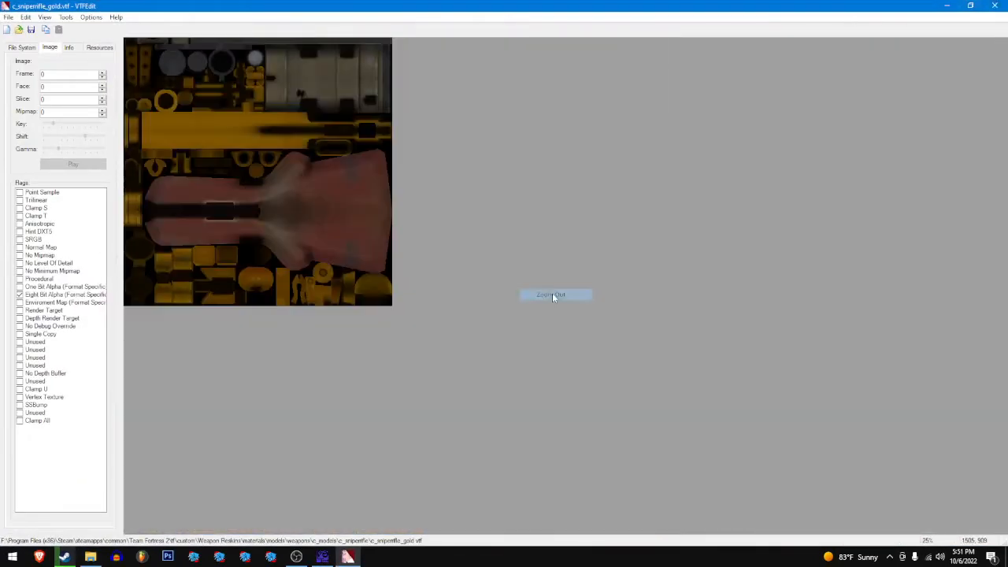
Step: Close the gold texture and delete every file in the c_sniperrifle folder except c_sniperrifle.vtf
{"action": "left_click", "coordinate": [991, 5]}
{"action": "double_click", "coordinate": [229, 139]}
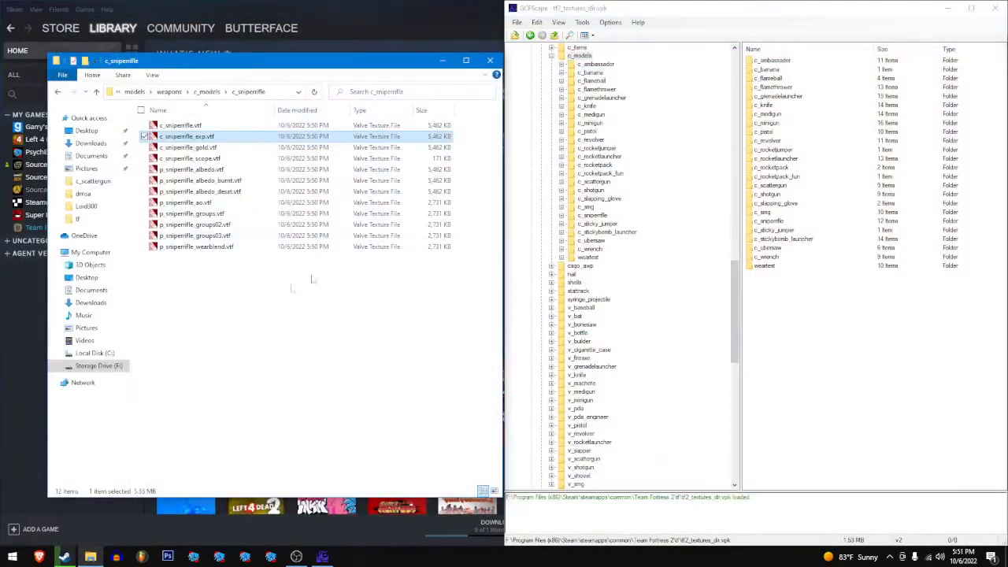
{"action": "left_click_drag", "start_coordinate": [363, 302], "coordinate": [191, 138]}
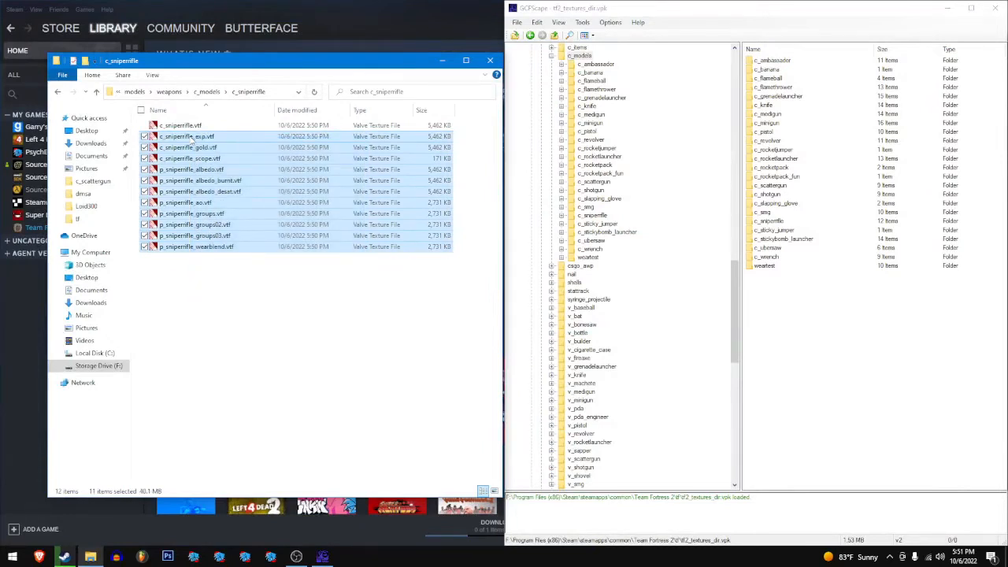
{"action": "key", "text": "Delete"}
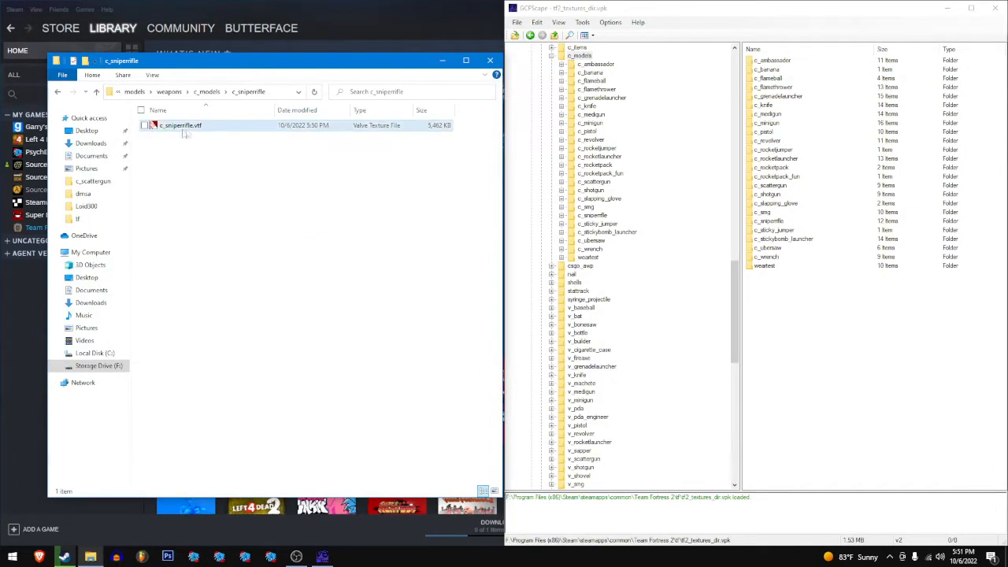
Step: Open c_sniperrifle.vtf in VTFEdit and zoom out to 25% to view the whole texture
{"action": "double_click", "coordinate": [186, 127]}
{"action": "right_click", "coordinate": [520, 227]}
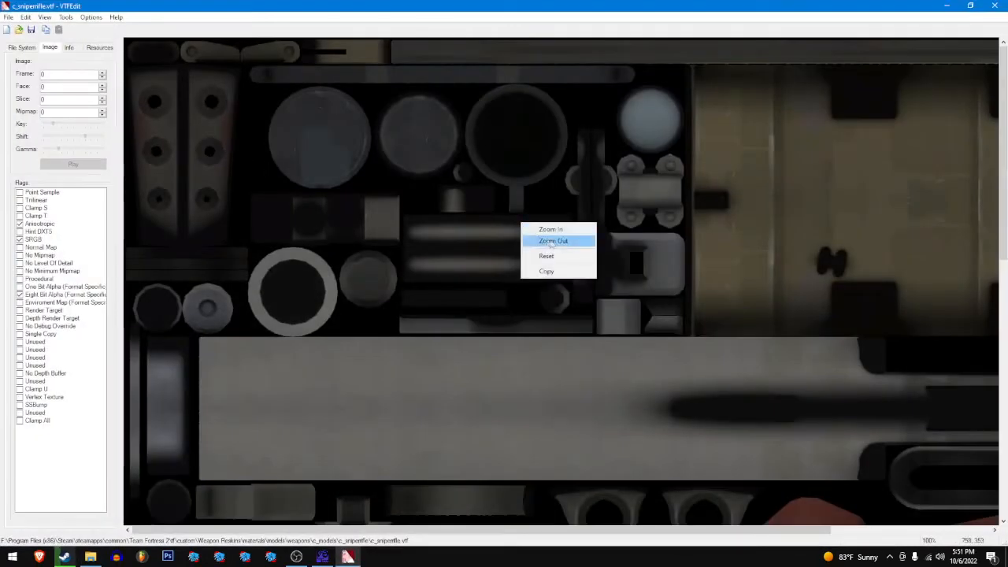
{"action": "left_click", "coordinate": [549, 243]}
{"action": "right_click", "coordinate": [360, 237]}
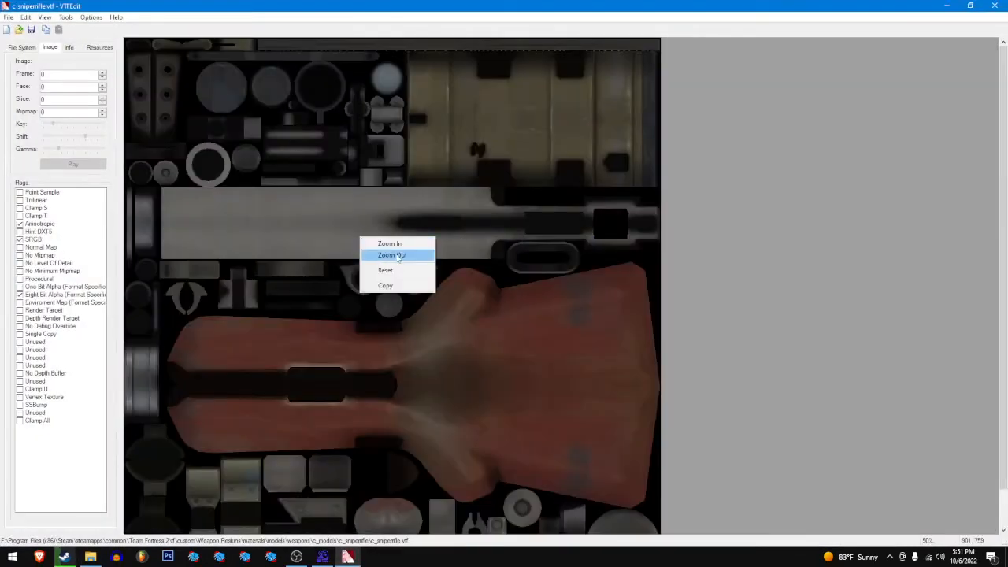
{"action": "left_click", "coordinate": [394, 255]}
Step: Examine the stock, barrel and small parts of the sniper rifle texture at 50% and 25% zoom
{"action": "right_click", "coordinate": [234, 214]}
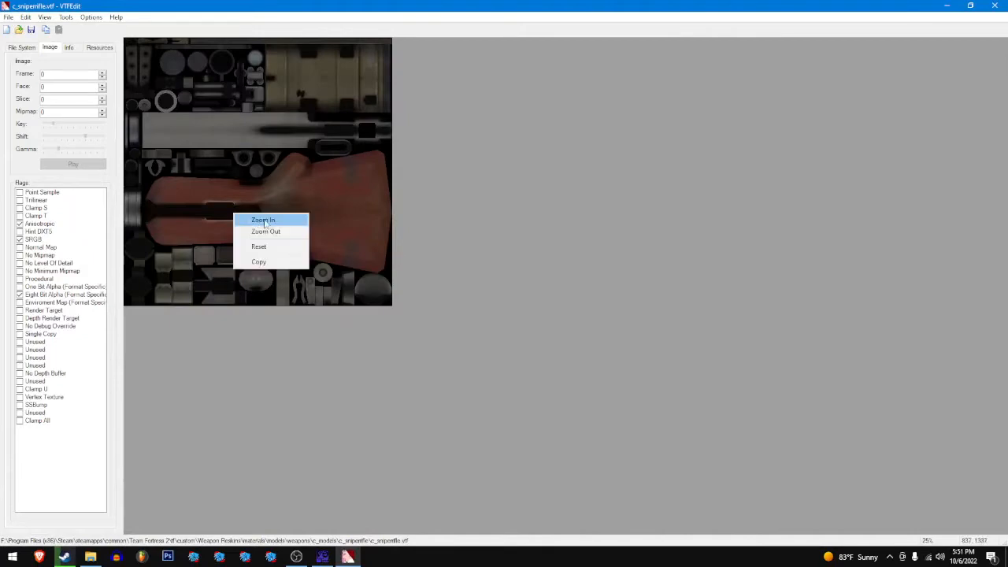
{"action": "left_click", "coordinate": [264, 221]}
{"action": "scroll", "coordinate": [342, 270], "scroll_direction": "down", "scroll_amount": 1}
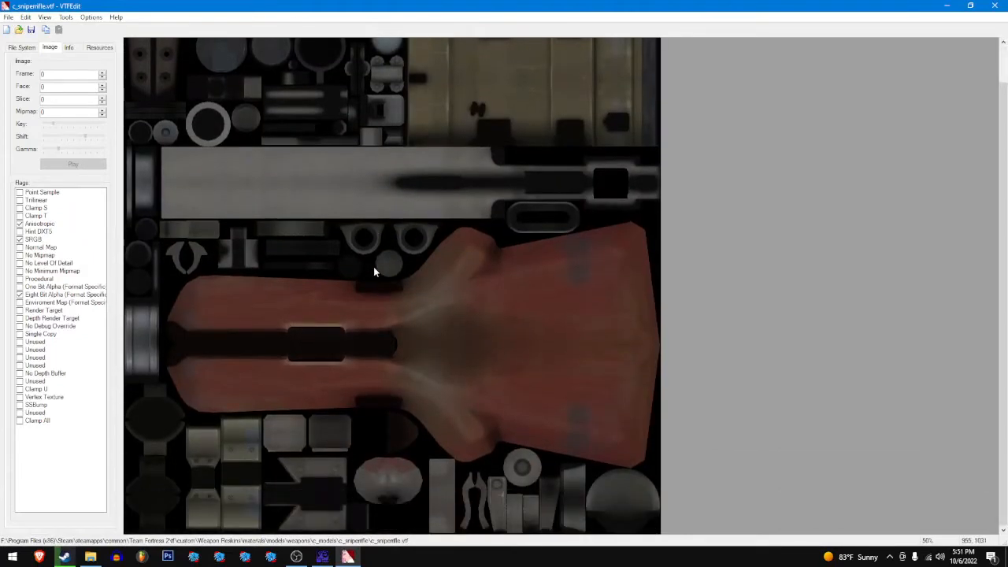
{"action": "right_click", "coordinate": [375, 271]}
{"action": "left_click", "coordinate": [398, 285]}
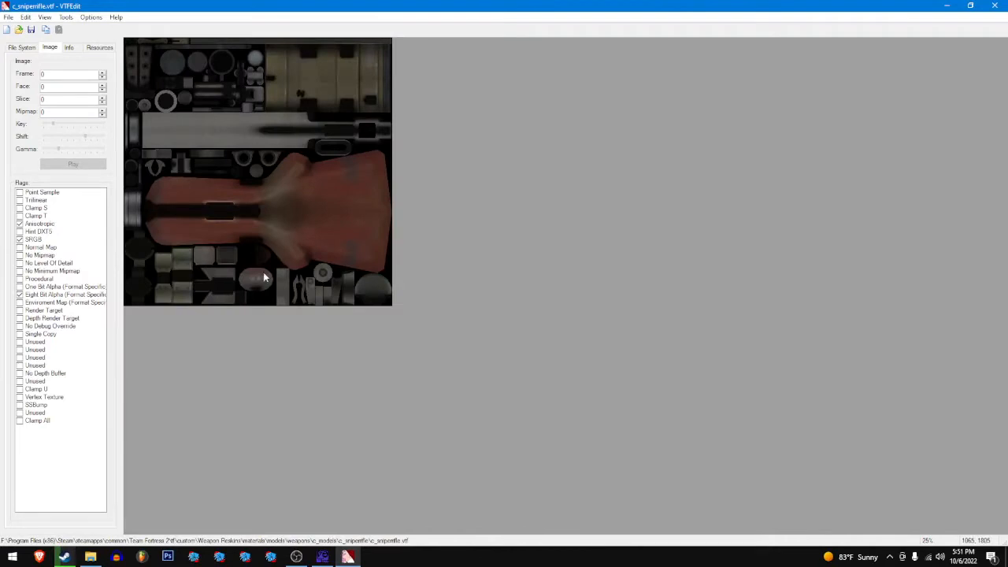
{"action": "right_click", "coordinate": [173, 129]}
{"action": "left_click", "coordinate": [201, 137]}
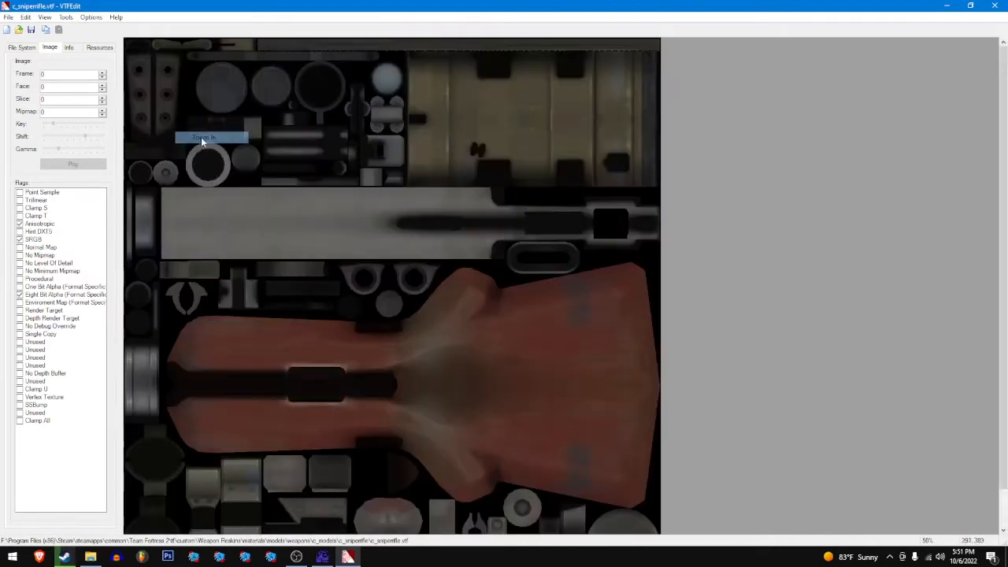
{"action": "scroll", "coordinate": [335, 233], "scroll_direction": "down", "scroll_amount": 1}
{"action": "scroll", "coordinate": [335, 232], "scroll_direction": "up", "scroll_amount": 1}
{"action": "right_click", "coordinate": [288, 240]}
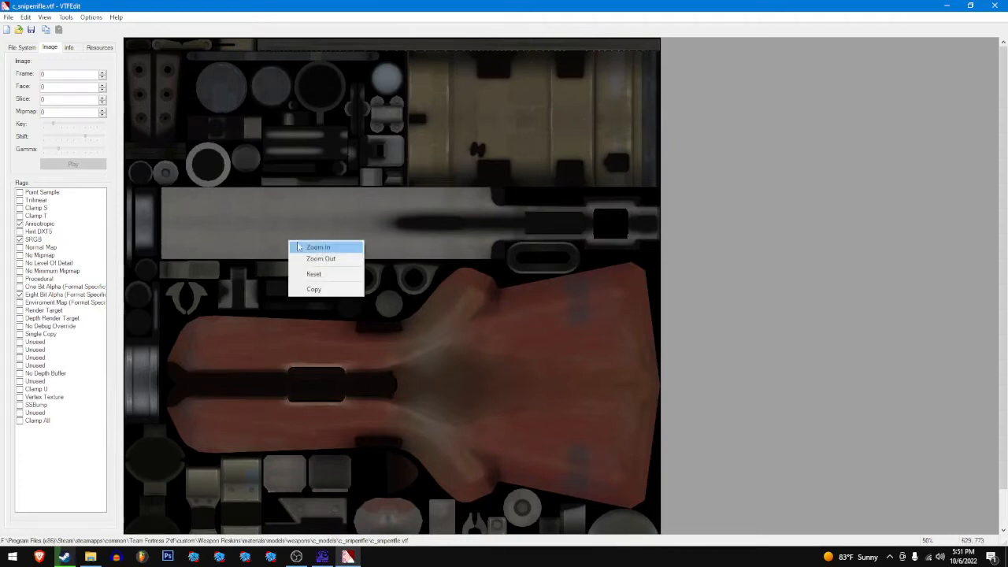
{"action": "left_click", "coordinate": [320, 259]}
{"action": "right_click", "coordinate": [187, 201]}
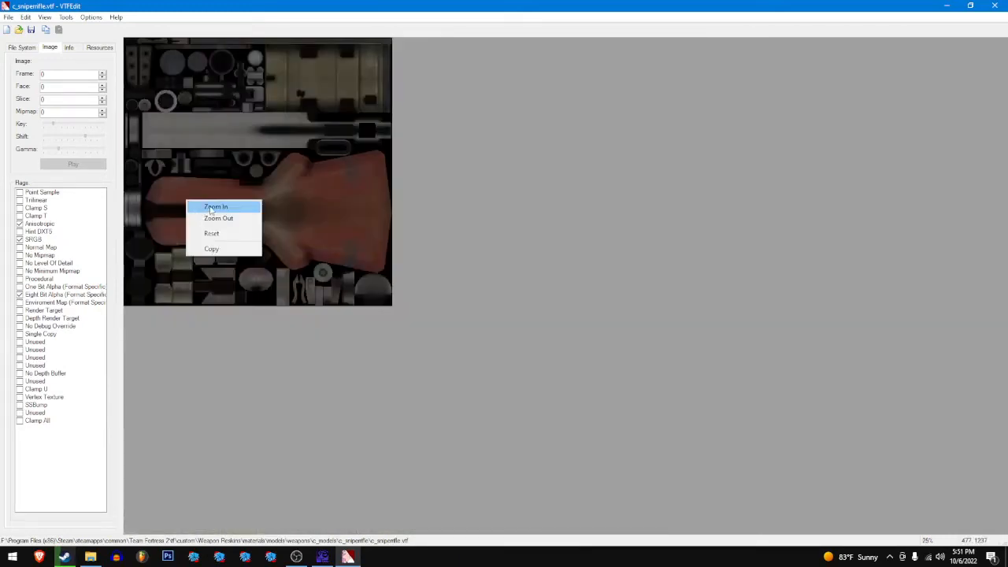
{"action": "left_click", "coordinate": [210, 207]}
{"action": "scroll", "coordinate": [225, 228], "scroll_direction": "down", "scroll_amount": 1}
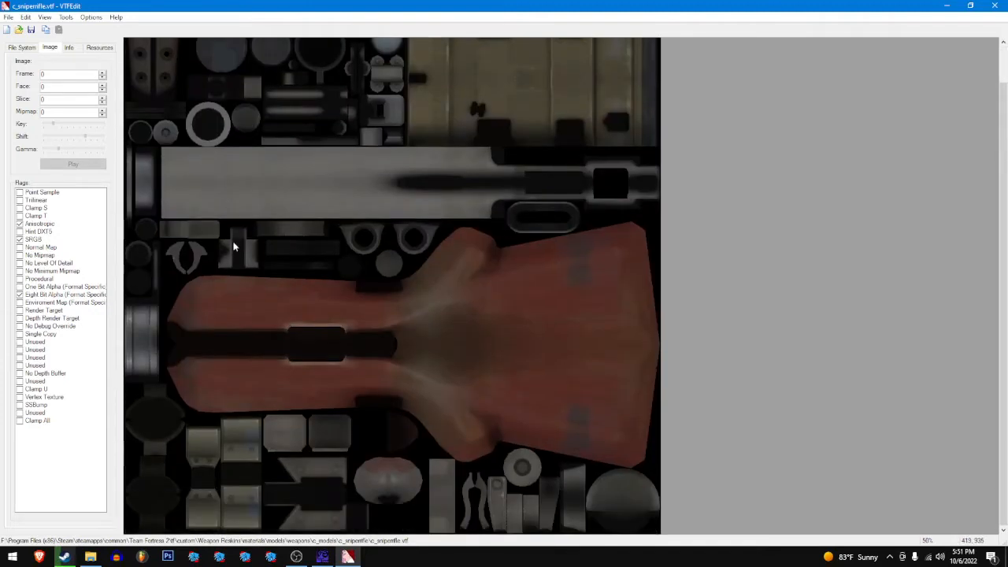
Step: Review the Anisotropic, SRGB and Eight Bit Alpha flags of the sniper rifle texture
{"action": "left_click", "coordinate": [20, 225]}
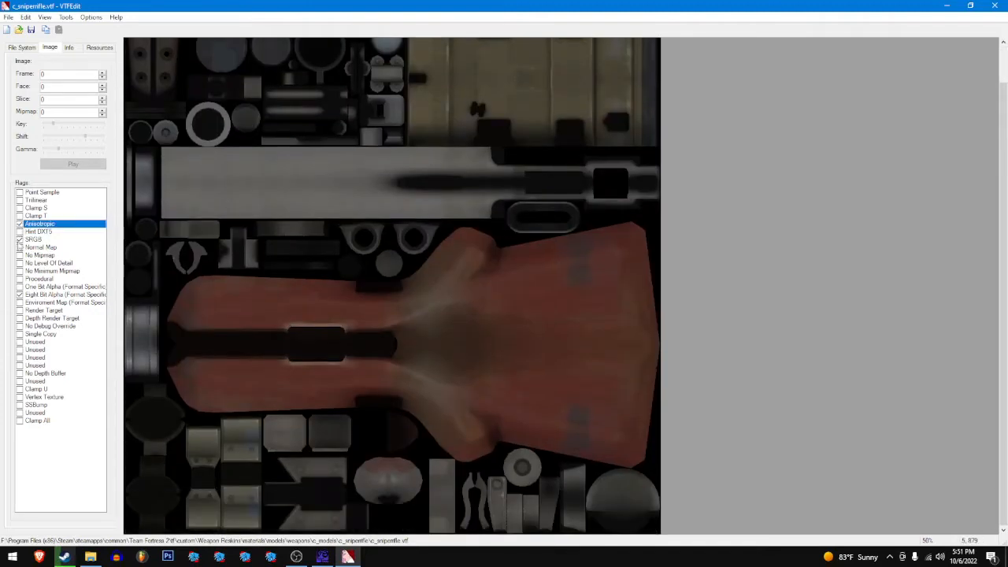
{"action": "left_click", "coordinate": [20, 239]}
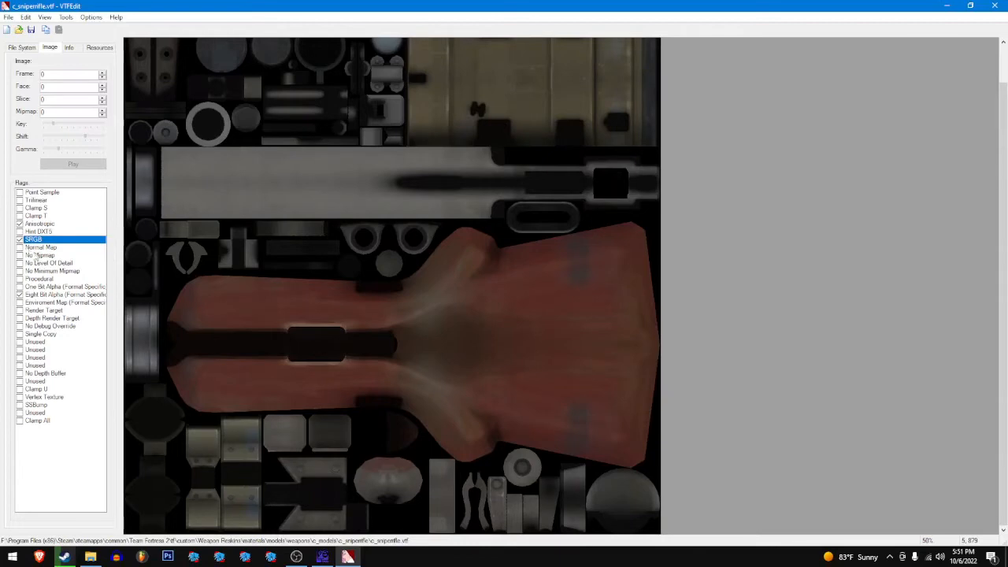
{"action": "left_click", "coordinate": [24, 295]}
{"action": "left_click", "coordinate": [19, 295]}
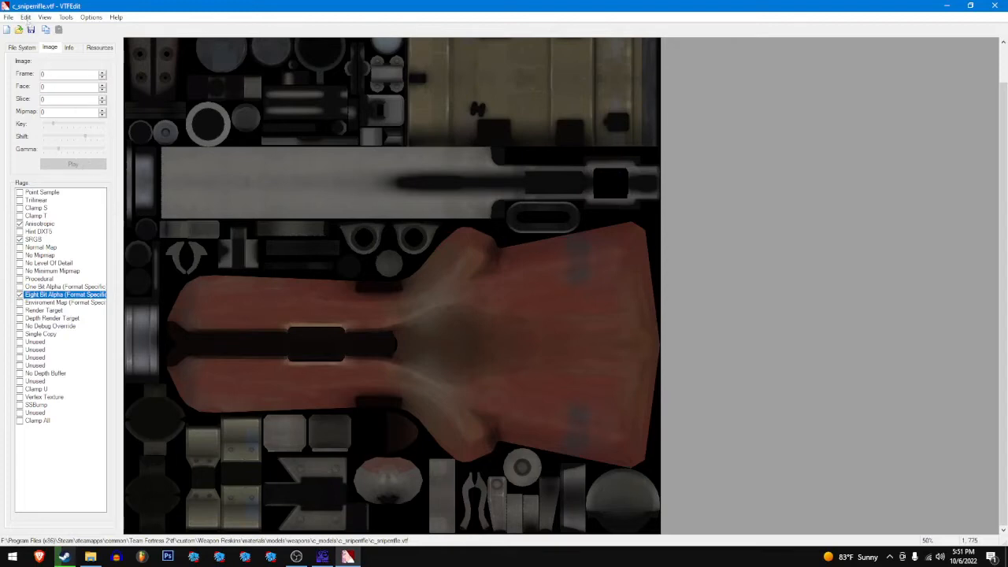
Step: Start exporting the sniper rifle texture and set the export file type to BMP
{"action": "left_click", "coordinate": [9, 17]}
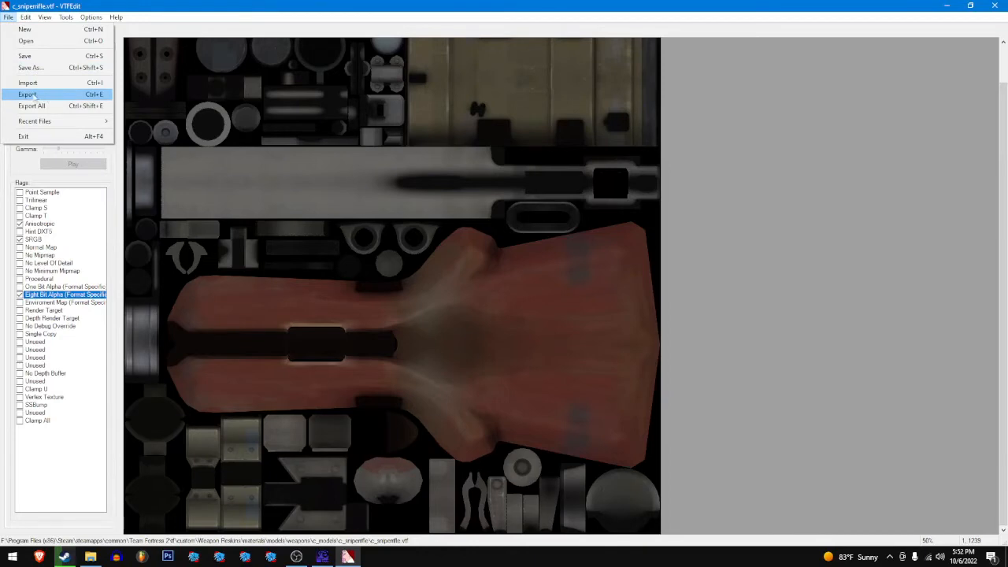
{"action": "left_click", "coordinate": [28, 95]}
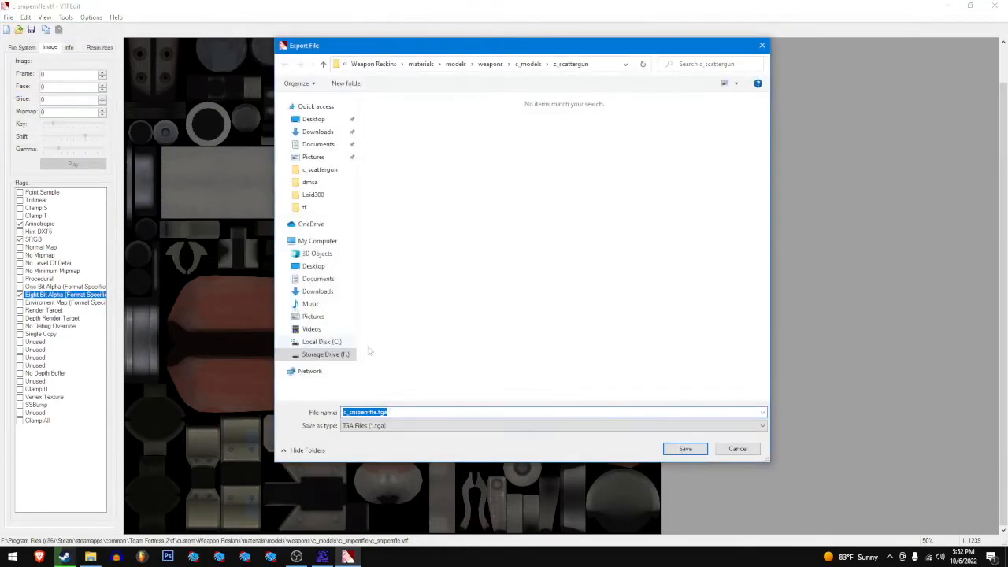
{"action": "left_click", "coordinate": [384, 425]}
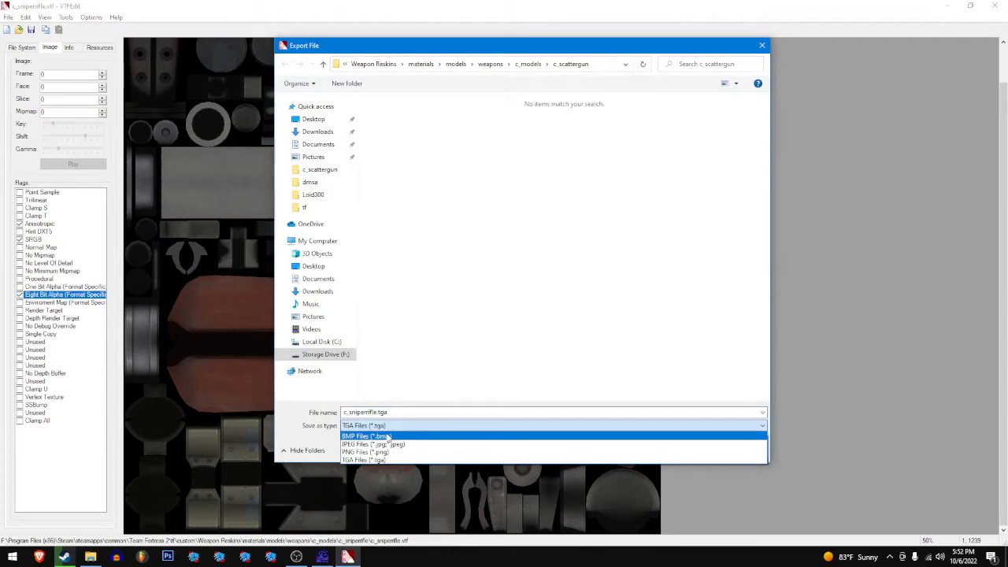
{"action": "left_click", "coordinate": [388, 437]}
{"action": "left_click", "coordinate": [386, 425]}
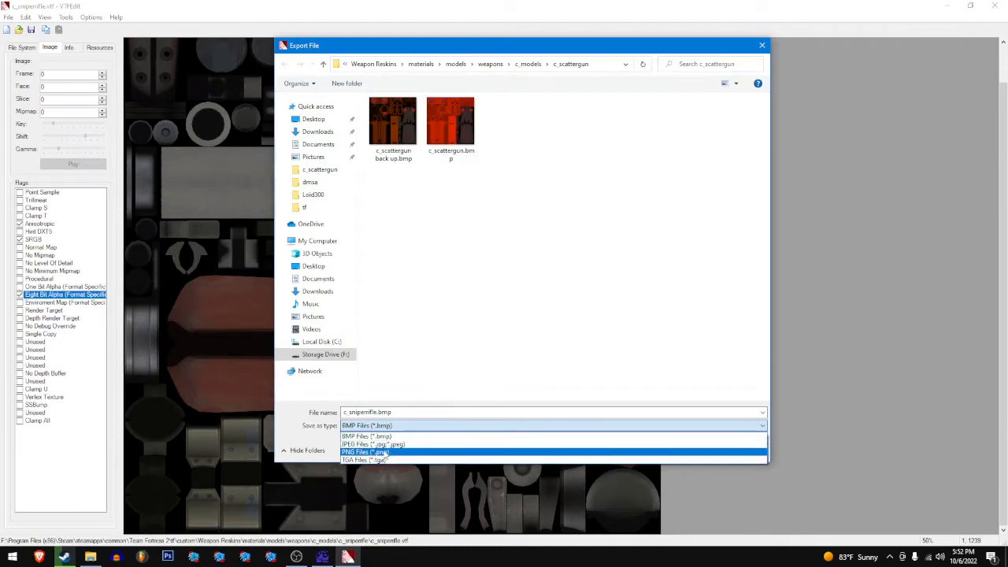
{"action": "left_click", "coordinate": [379, 438]}
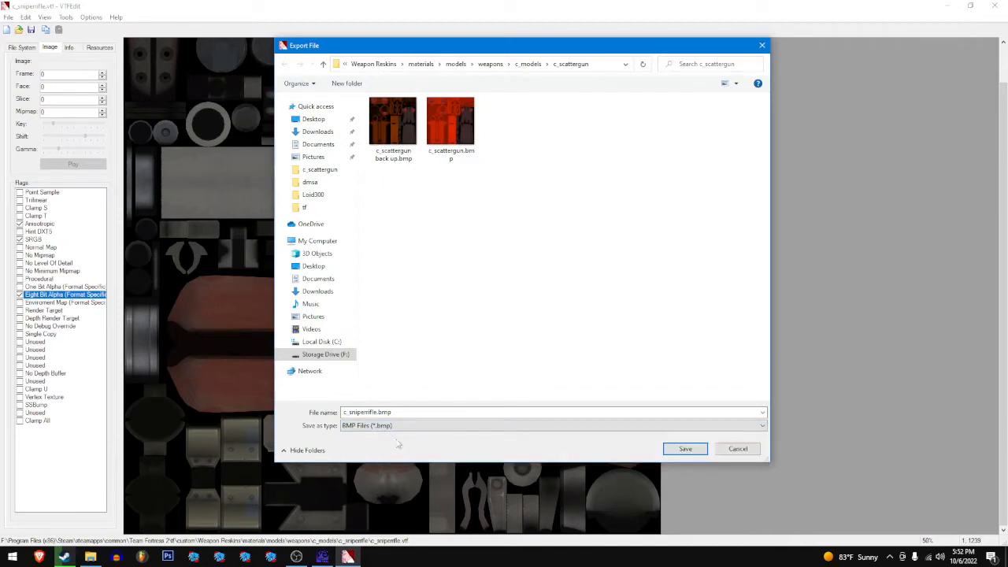
{"action": "left_click", "coordinate": [404, 426]}
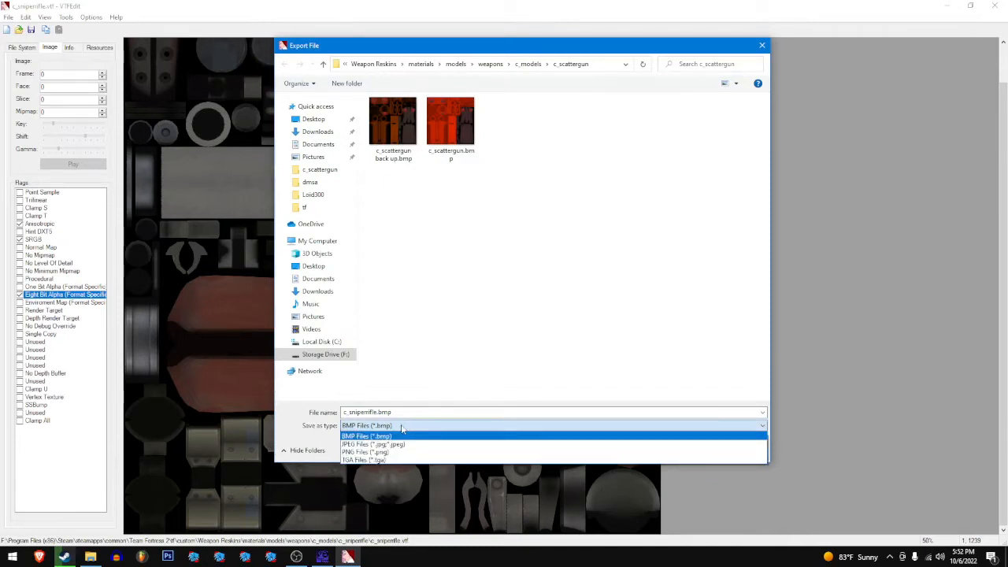
Step: Export the texture as c_sniperrifle.bmp into the c_sniperrifle folder under c_models in Weapon Reskins
{"action": "left_click", "coordinate": [527, 63]}
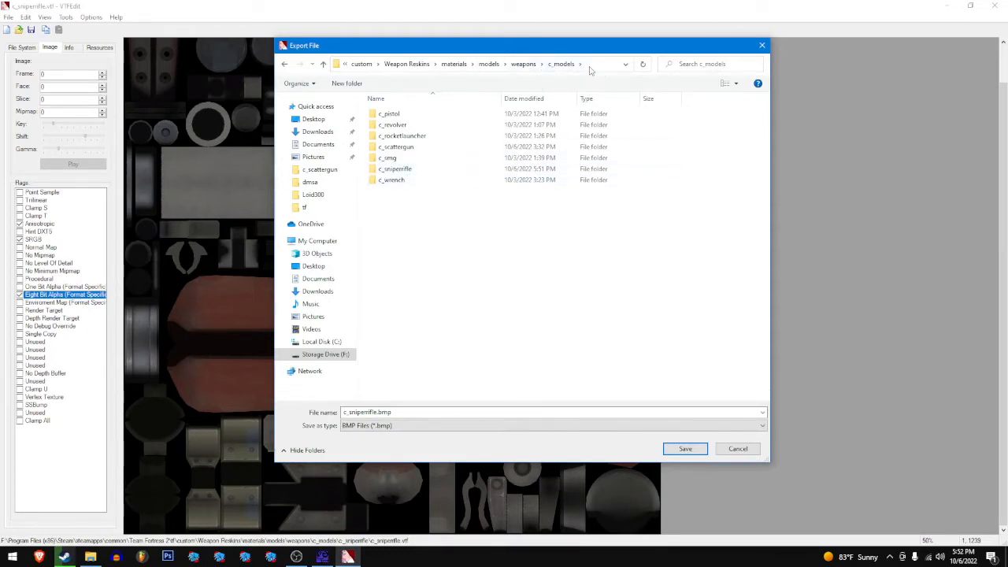
{"action": "left_click", "coordinate": [91, 557]}
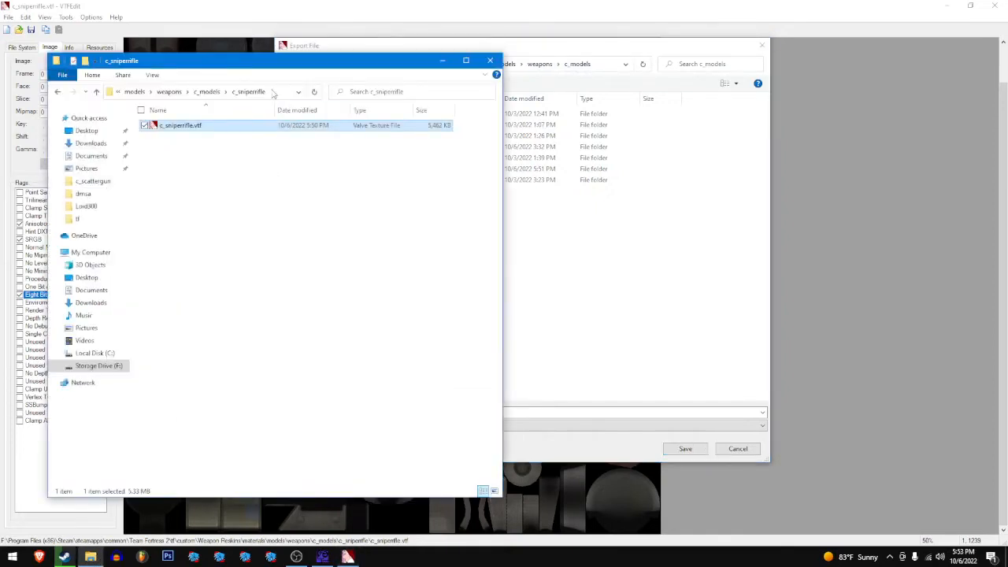
{"action": "left_click", "coordinate": [274, 93]}
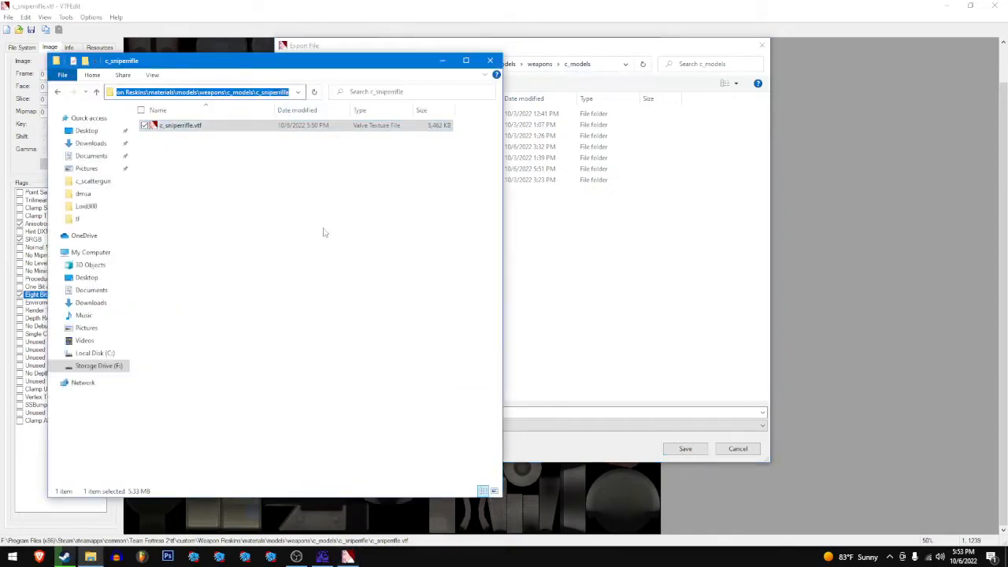
{"action": "left_click", "coordinate": [598, 251]}
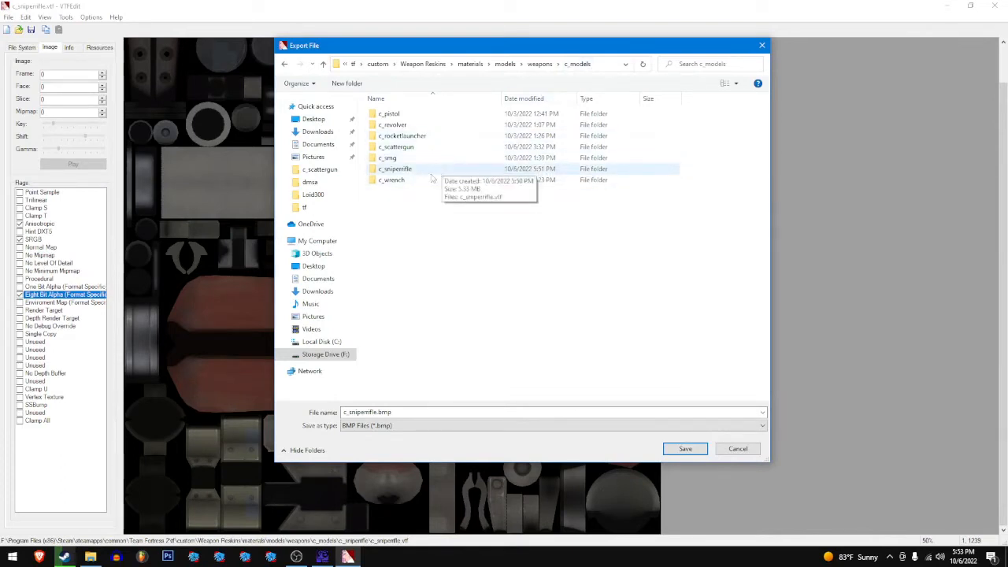
{"action": "double_click", "coordinate": [422, 171]}
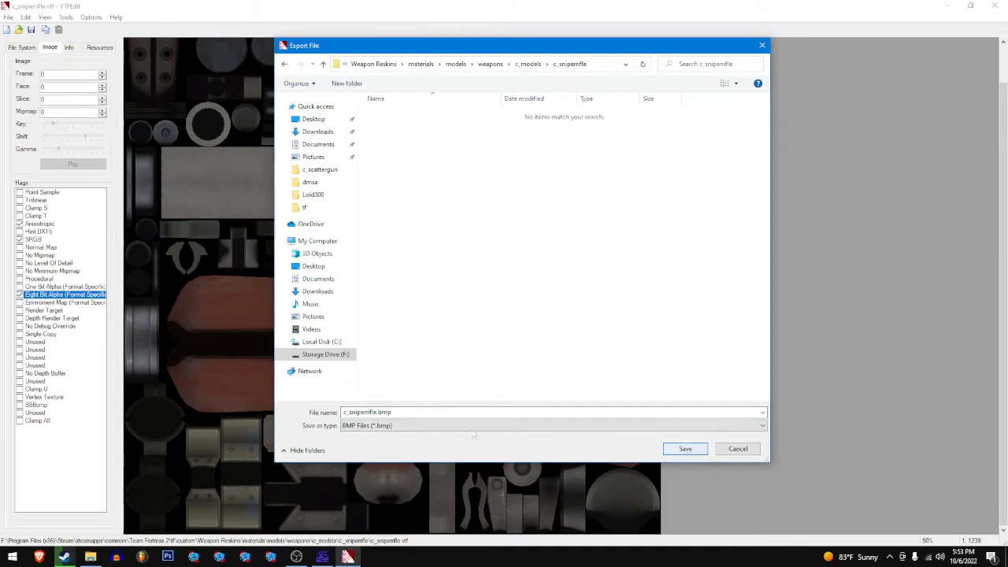
{"action": "left_click", "coordinate": [551, 426]}
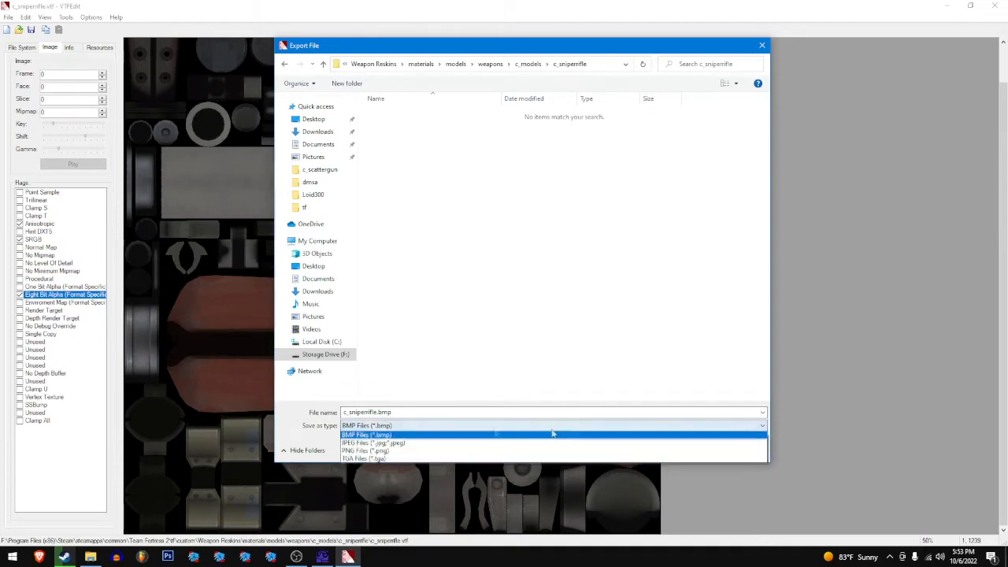
{"action": "left_click", "coordinate": [551, 433]}
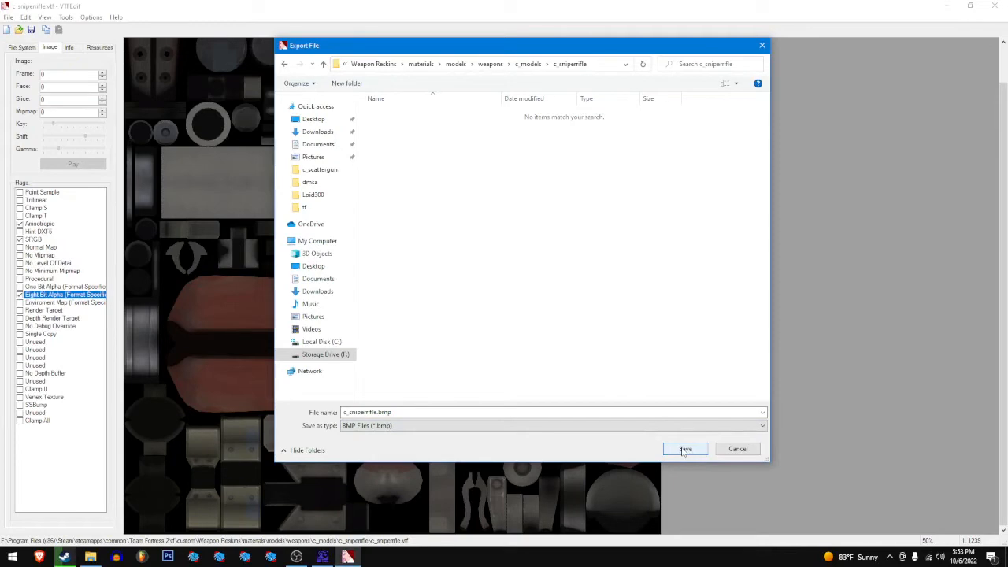
{"action": "left_click", "coordinate": [684, 449]}
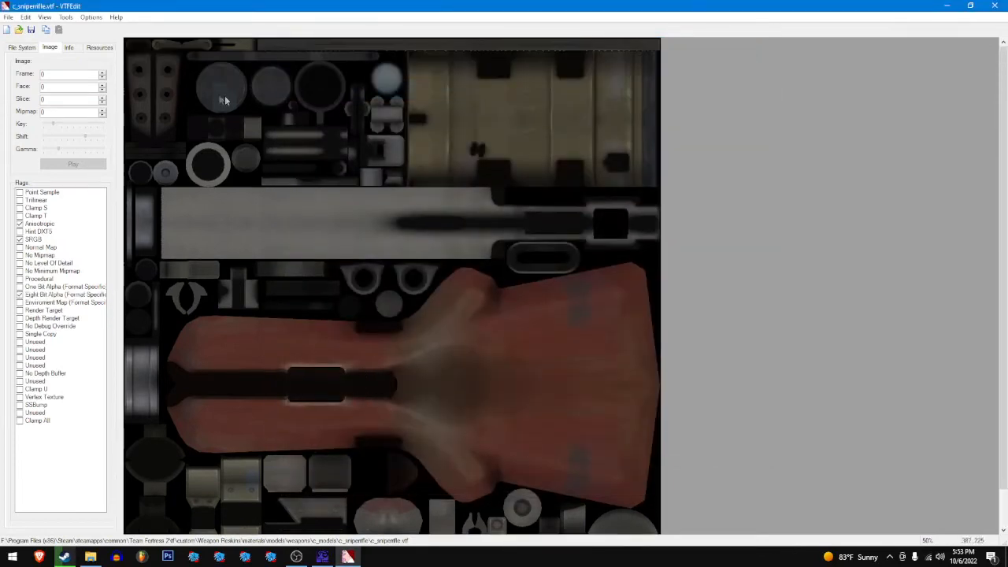
Step: Close VTFEdit and open the exported c_sniperrifle.bmp from the c_sniperrifle folder in Photoshop
{"action": "left_click", "coordinate": [994, 6]}
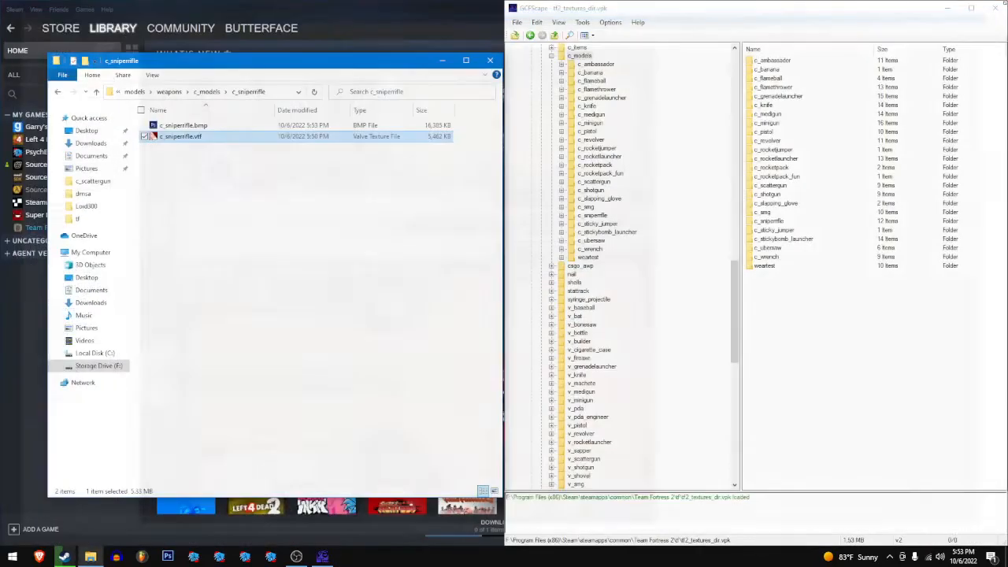
{"action": "left_click", "coordinate": [393, 186]}
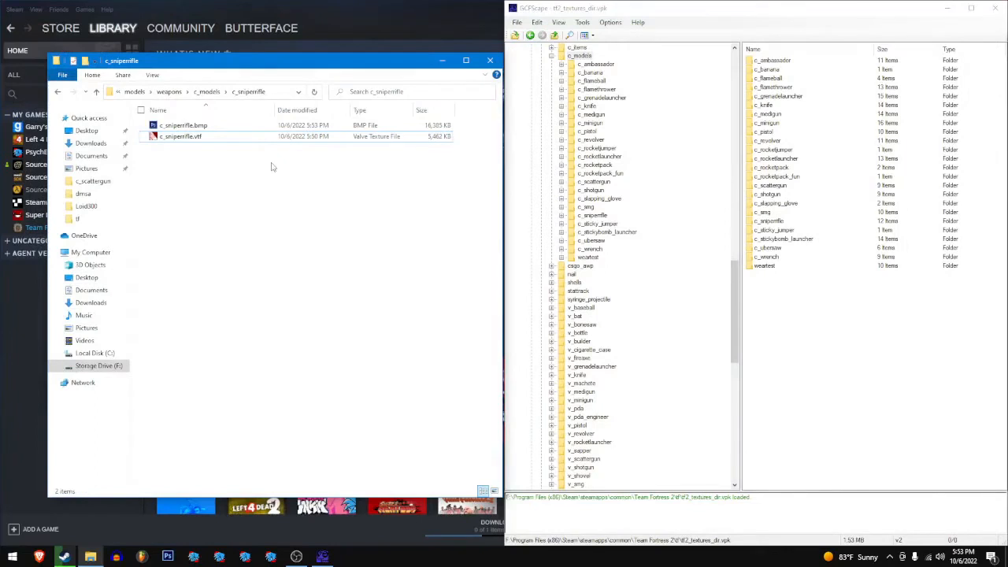
{"action": "left_click", "coordinate": [223, 127]}
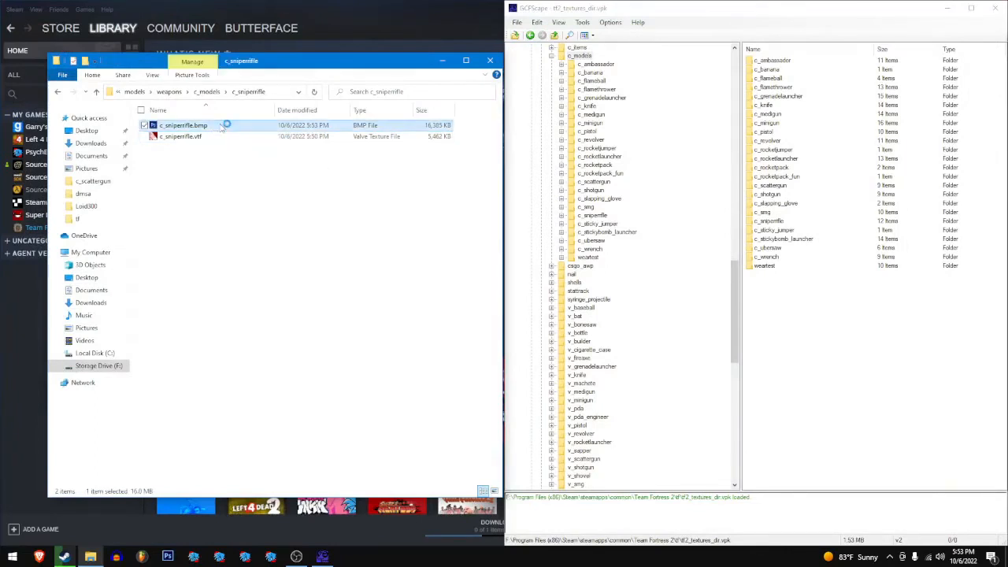
{"action": "double_click", "coordinate": [223, 127]}
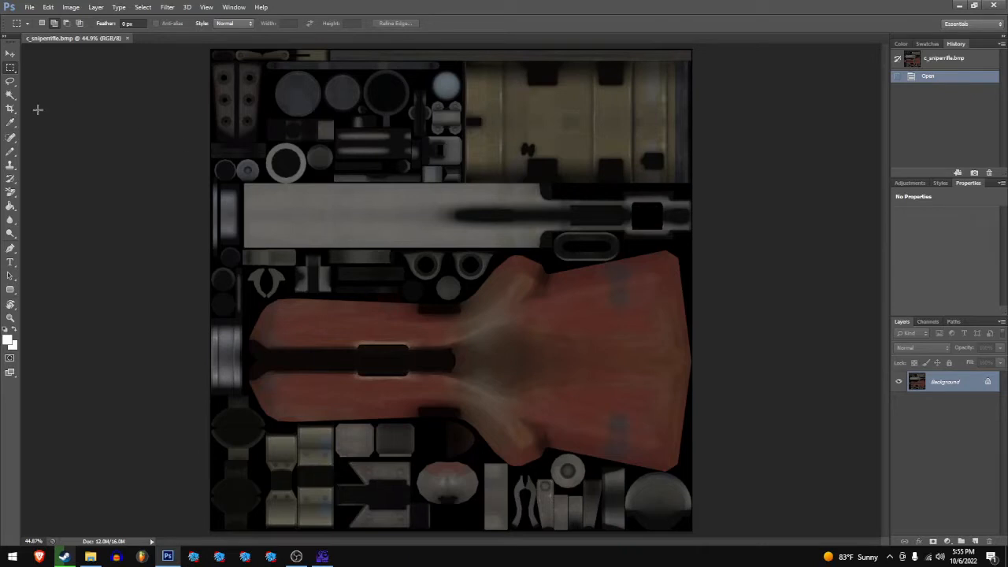
Step: Select the whole red wooden stock of the rifle texture by tracing its outline with the Lasso tool
{"action": "left_click", "coordinate": [13, 83]}
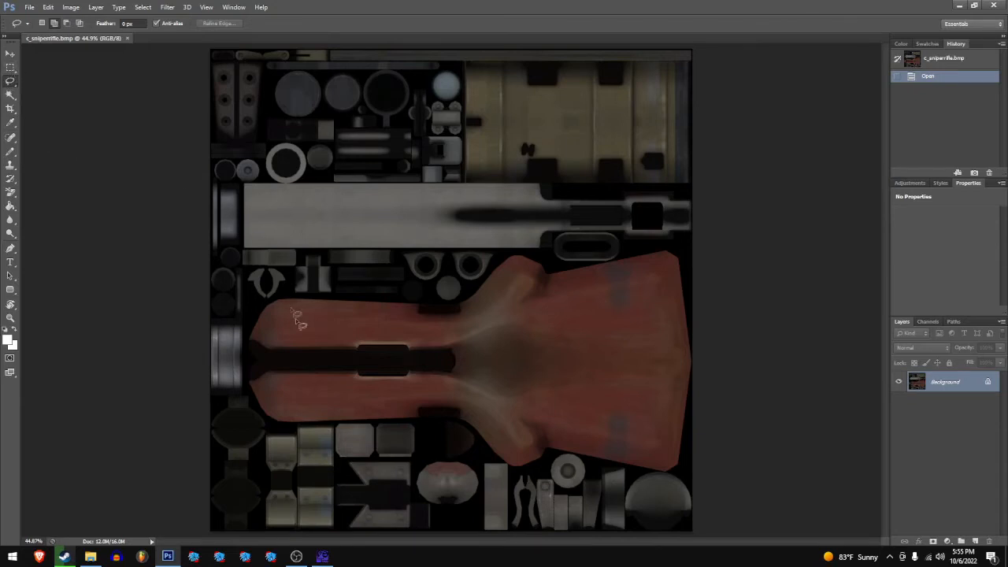
{"action": "mouse_move", "coordinate": [259, 315]}
{"action": "left_mouse_down"}
{"action": "mouse_move", "coordinate": [287, 302]}
{"action": "mouse_move", "coordinate": [397, 303]}
{"action": "mouse_move", "coordinate": [504, 272]}
{"action": "mouse_move", "coordinate": [694, 249]}
{"action": "mouse_move", "coordinate": [433, 47]}
{"action": "mouse_move", "coordinate": [58, 428]}
{"action": "mouse_move", "coordinate": [171, 451]}
{"action": "left_mouse_up"}
{"action": "left_click", "coordinate": [200, 438]}
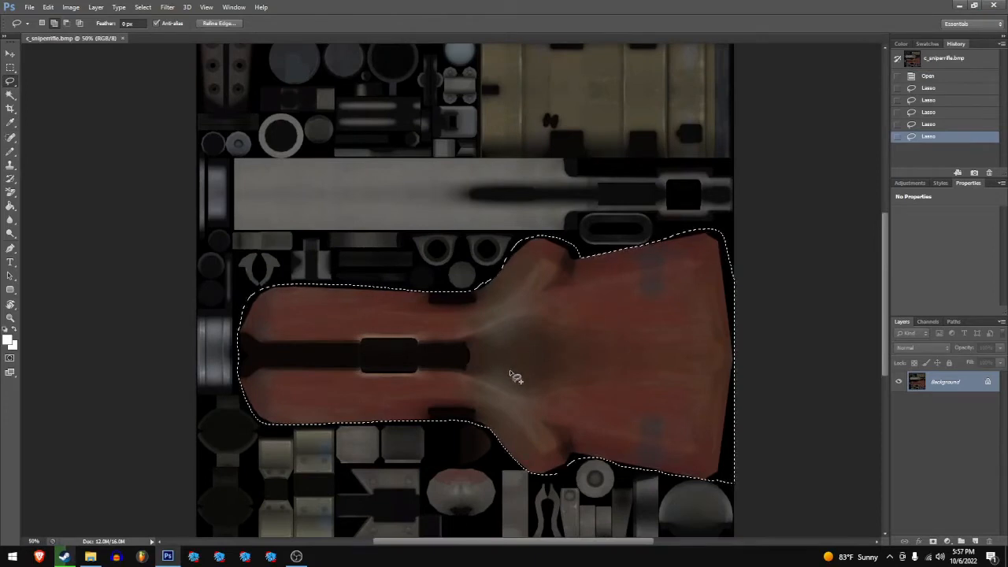
Step: Add a Hue/Saturation adjustment layer for the selected stock, turn on Colorize and set the hue to 228
{"action": "scroll", "coordinate": [512, 376], "scroll_direction": "down", "scroll_amount": 2}
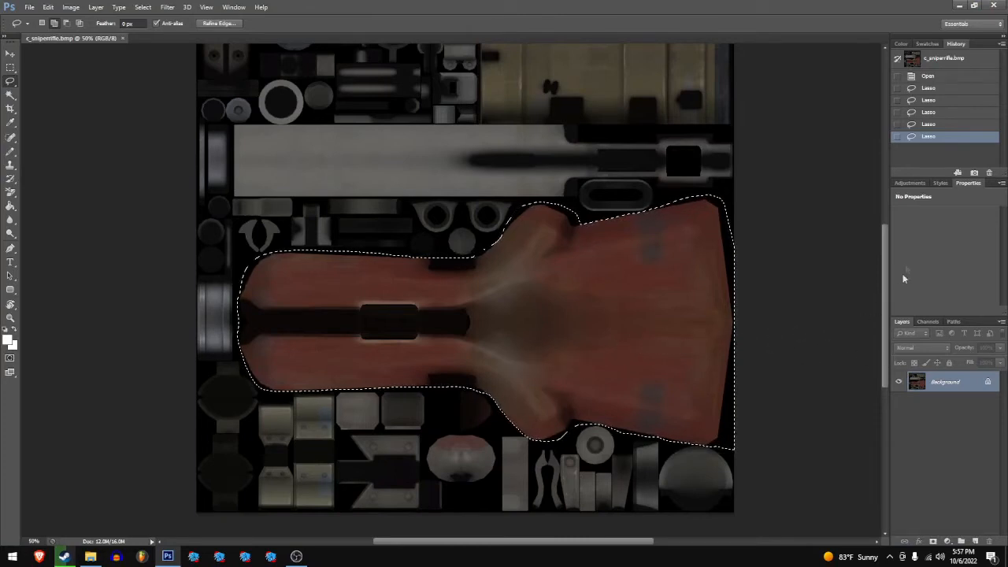
{"action": "left_click", "coordinate": [921, 185]}
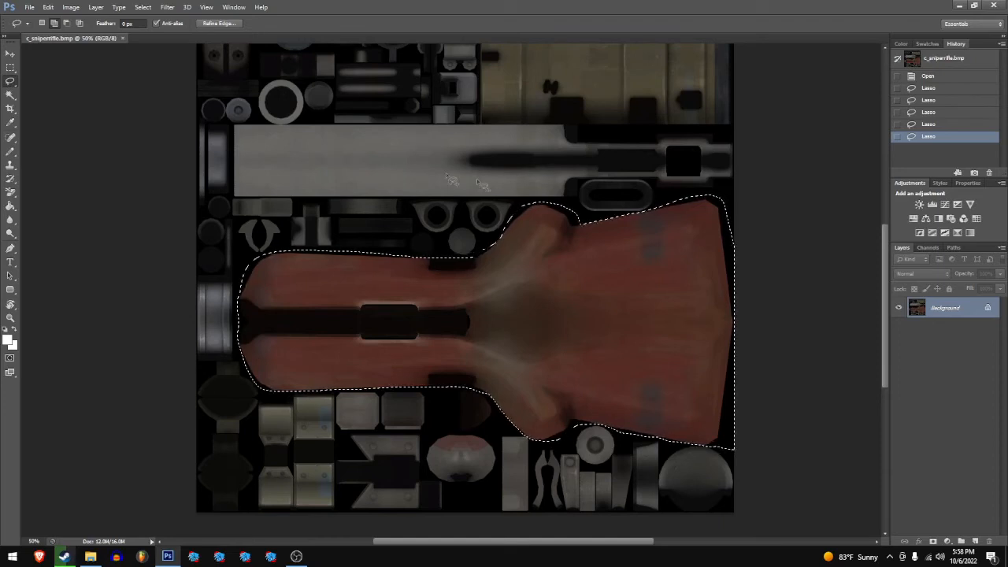
{"action": "left_click", "coordinate": [913, 223]}
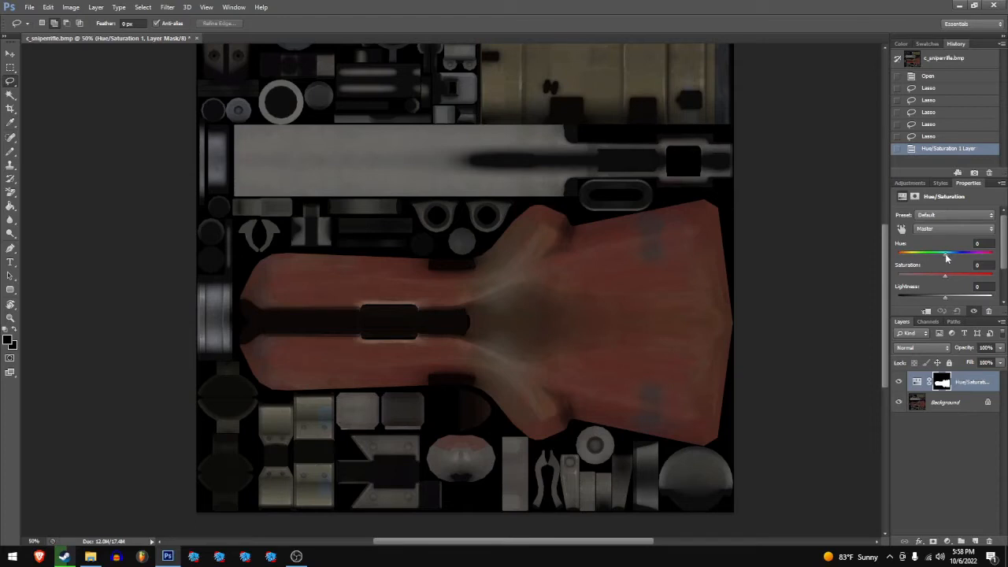
{"action": "mouse_move", "coordinate": [947, 258]}
{"action": "left_mouse_down"}
{"action": "mouse_move", "coordinate": [897, 260]}
{"action": "mouse_move", "coordinate": [990, 265]}
{"action": "mouse_move", "coordinate": [907, 263]}
{"action": "mouse_move", "coordinate": [949, 265]}
{"action": "left_mouse_up"}
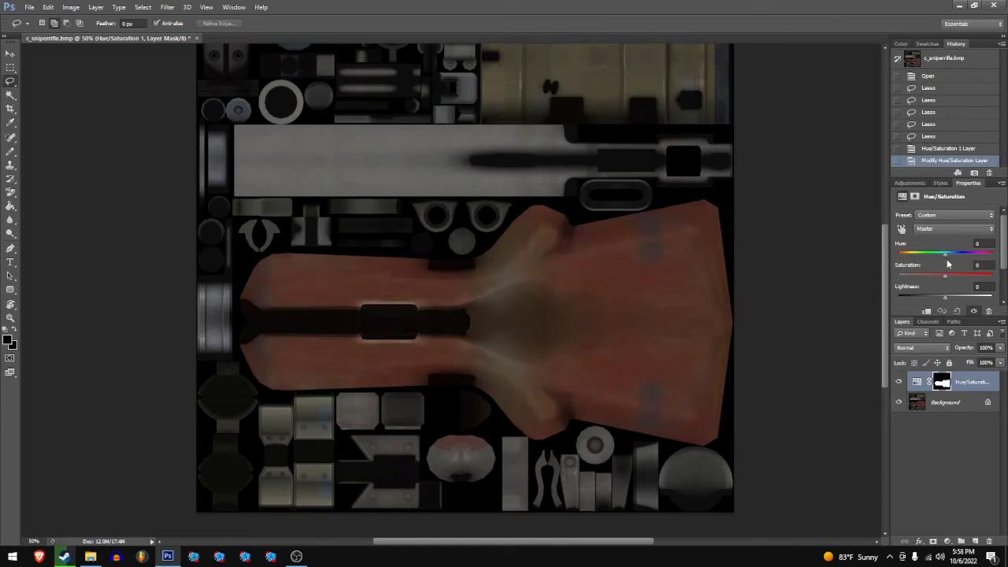
{"action": "scroll", "coordinate": [947, 265], "scroll_direction": "down", "scroll_amount": 3}
{"action": "left_click", "coordinate": [948, 265]}
{"action": "scroll", "coordinate": [949, 268], "scroll_direction": "up", "scroll_amount": 3}
{"action": "mouse_move", "coordinate": [949, 253]}
{"action": "left_mouse_down"}
{"action": "mouse_move", "coordinate": [974, 254]}
{"action": "mouse_move", "coordinate": [898, 263]}
{"action": "mouse_move", "coordinate": [960, 258]}
{"action": "left_mouse_up"}
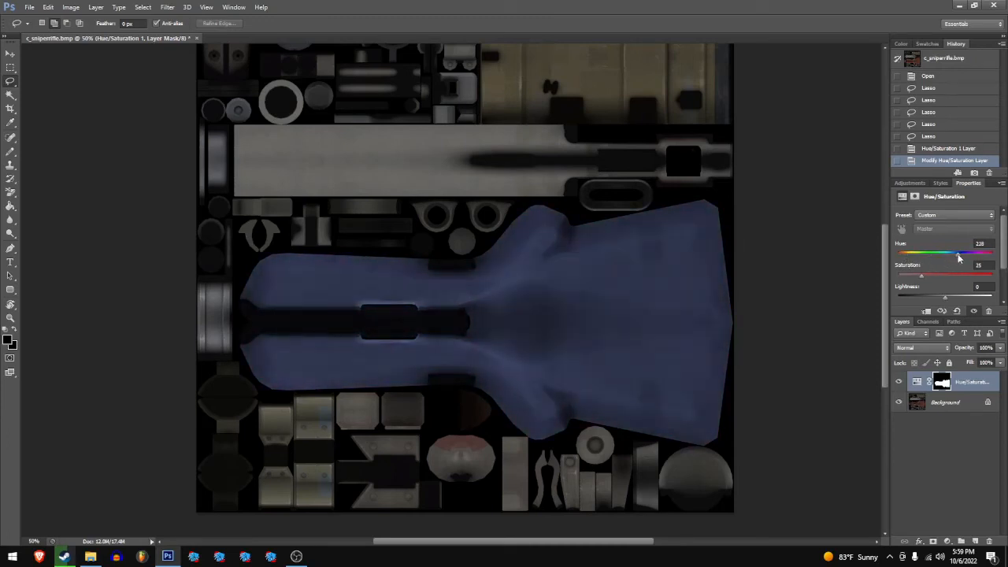
Step: Brighten the stock's blue by setting the Hue/Saturation layer's saturation to 60 and lightness to +44
{"action": "scroll", "coordinate": [925, 282], "scroll_direction": "down", "scroll_amount": 1}
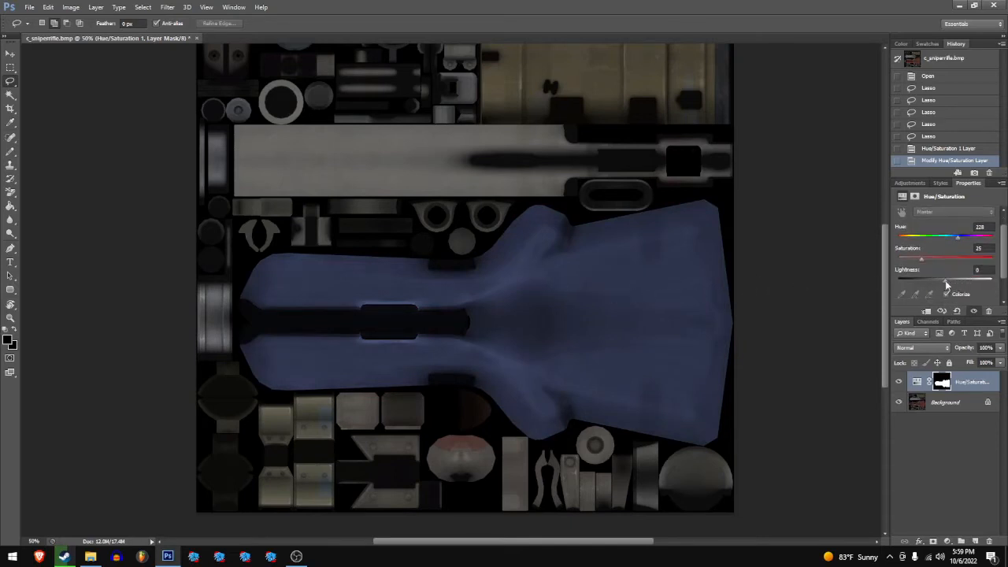
{"action": "left_click_drag", "start_coordinate": [947, 285], "coordinate": [968, 285]}
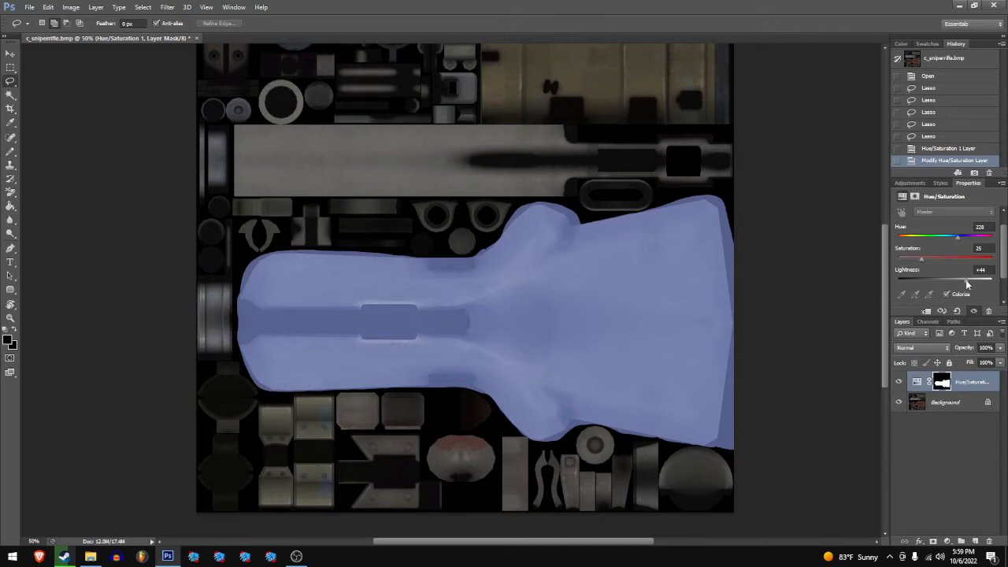
{"action": "mouse_move", "coordinate": [967, 284]}
{"action": "left_mouse_down"}
{"action": "mouse_move", "coordinate": [902, 289]}
{"action": "mouse_move", "coordinate": [996, 294]}
{"action": "mouse_move", "coordinate": [946, 292]}
{"action": "mouse_move", "coordinate": [972, 292]}
{"action": "mouse_move", "coordinate": [959, 285]}
{"action": "left_mouse_up"}
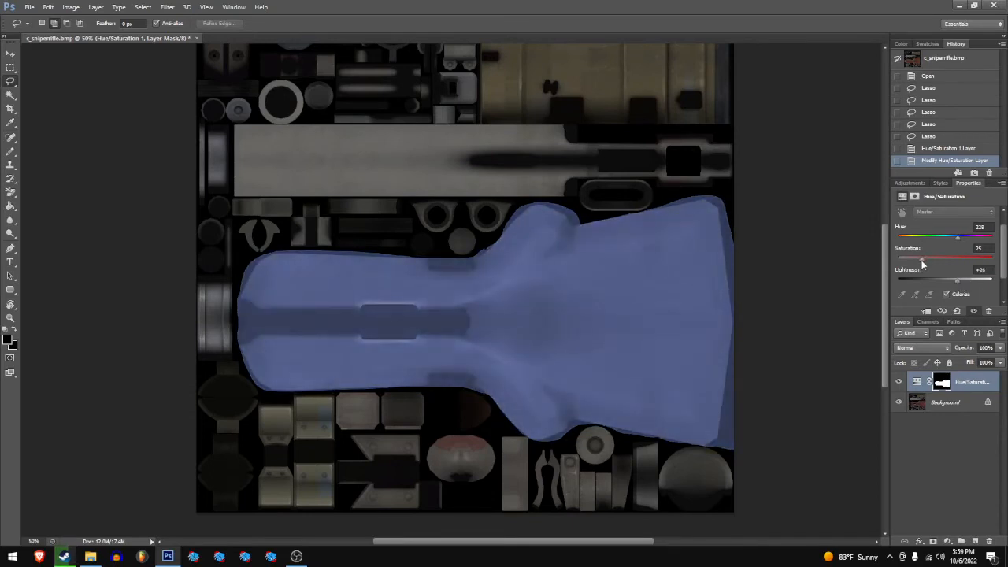
{"action": "left_click_drag", "start_coordinate": [924, 263], "coordinate": [952, 266]}
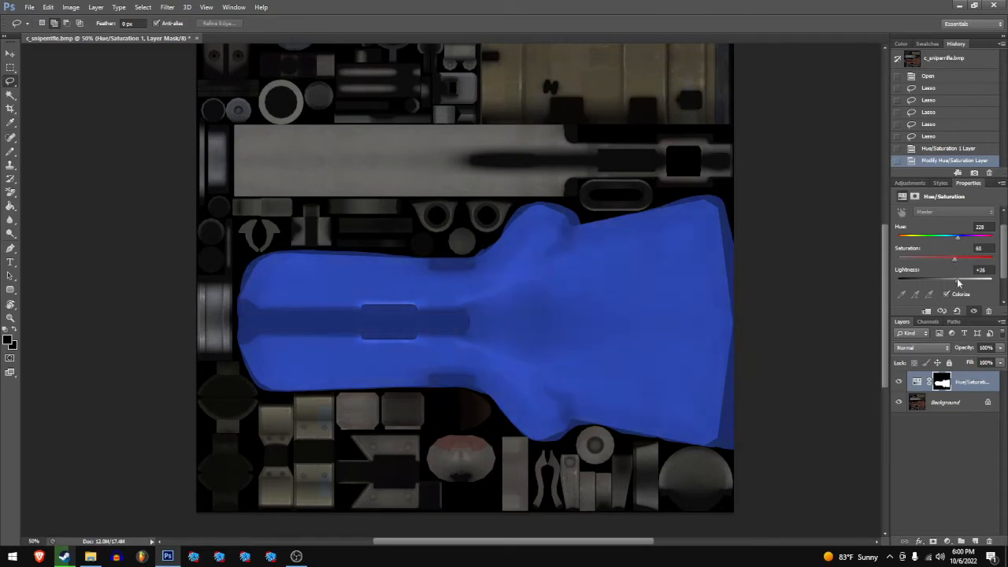
{"action": "left_click_drag", "start_coordinate": [957, 284], "coordinate": [967, 284]}
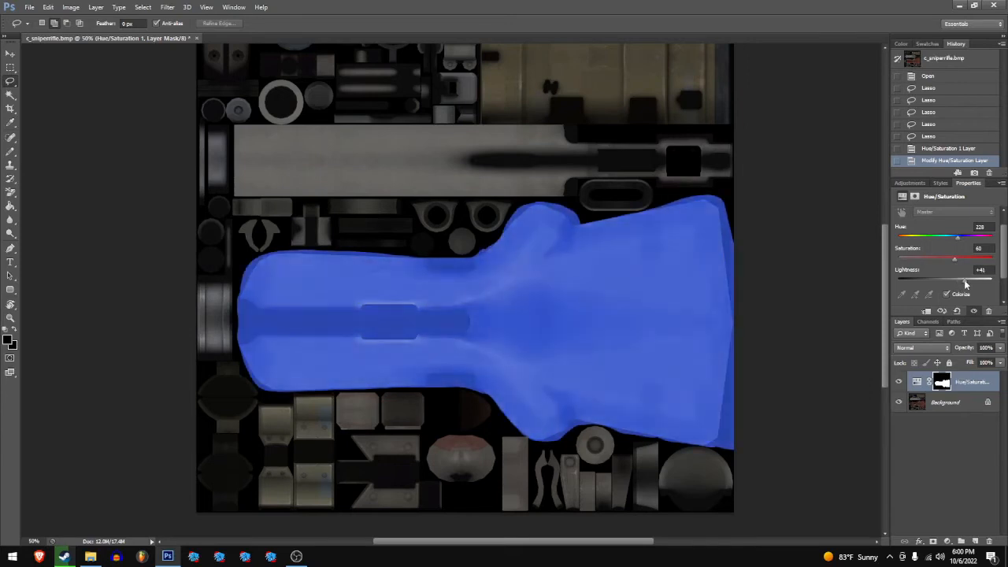
{"action": "left_click_drag", "start_coordinate": [965, 283], "coordinate": [968, 285]}
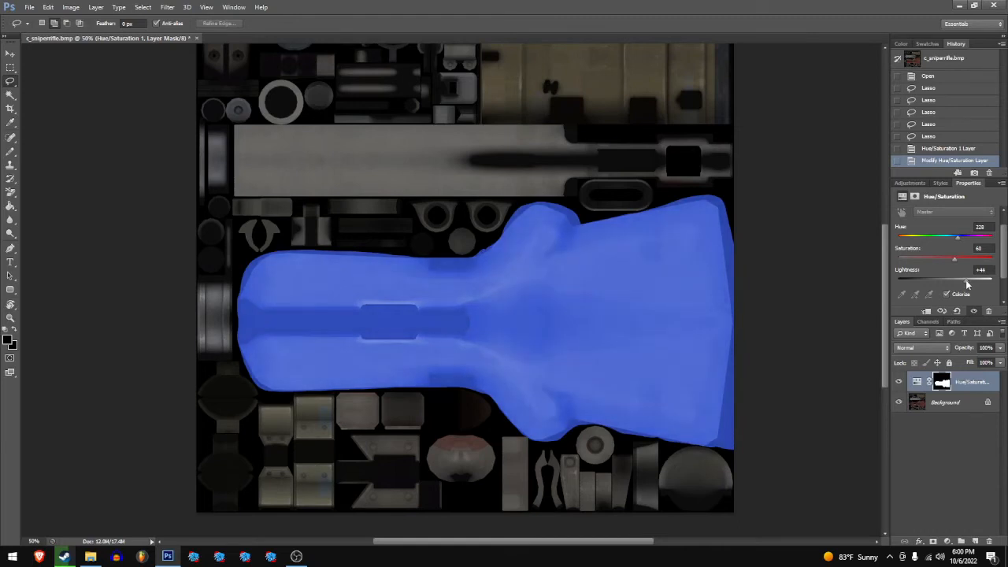
{"action": "left_click", "coordinate": [982, 269]}
{"action": "key", "text": "Return"}
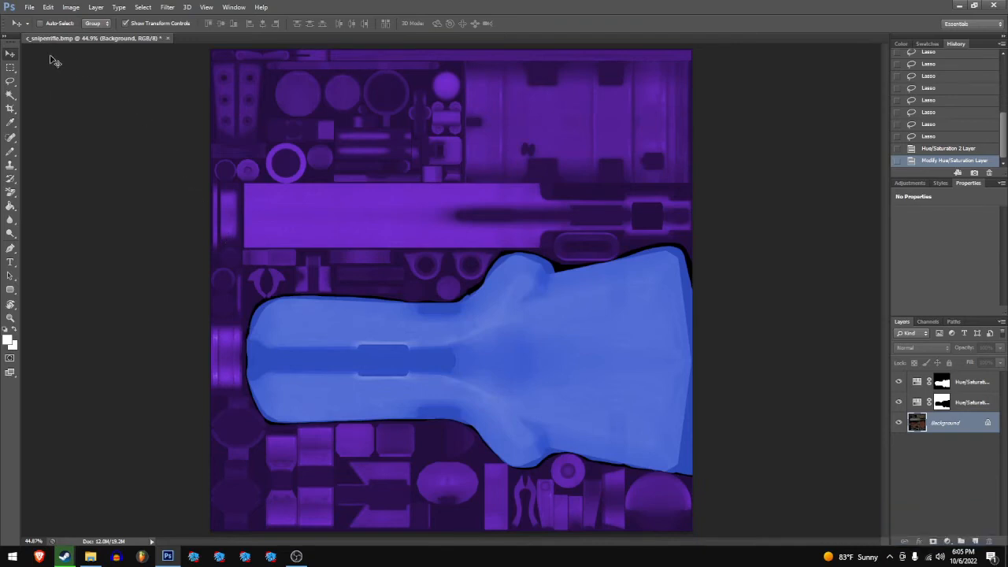
Step: Save the recoloured texture in BMP format as c_sniperrifle.bmp, replacing the existing file and accepting the BMP options
{"action": "left_click", "coordinate": [29, 8]}
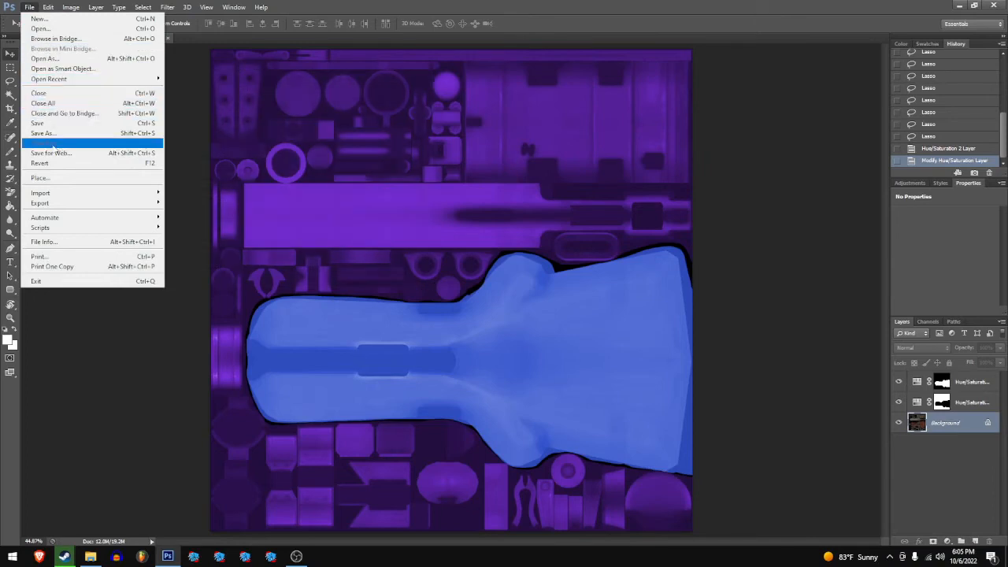
{"action": "mouse_move", "coordinate": [110, 194]}
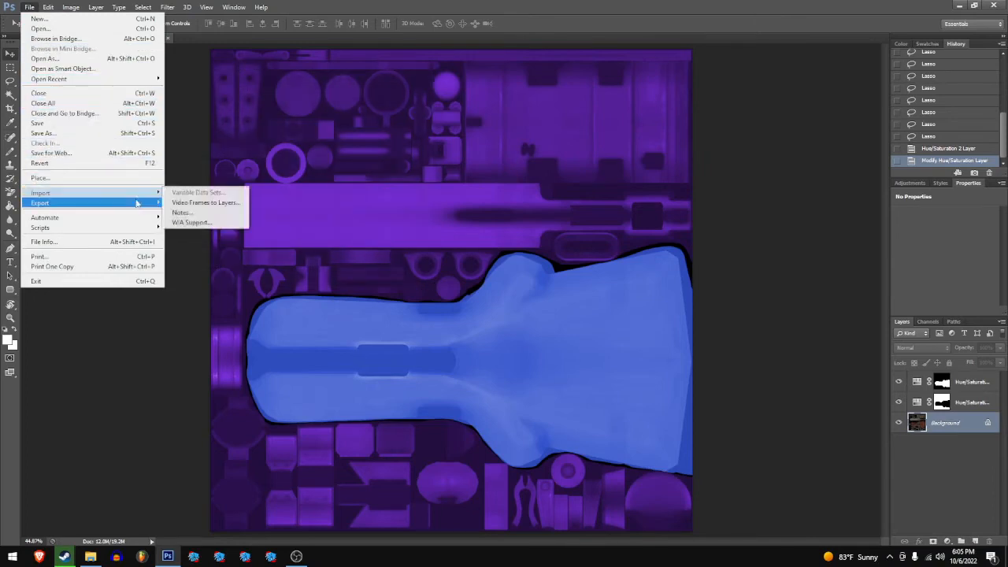
{"action": "left_click", "coordinate": [62, 135]}
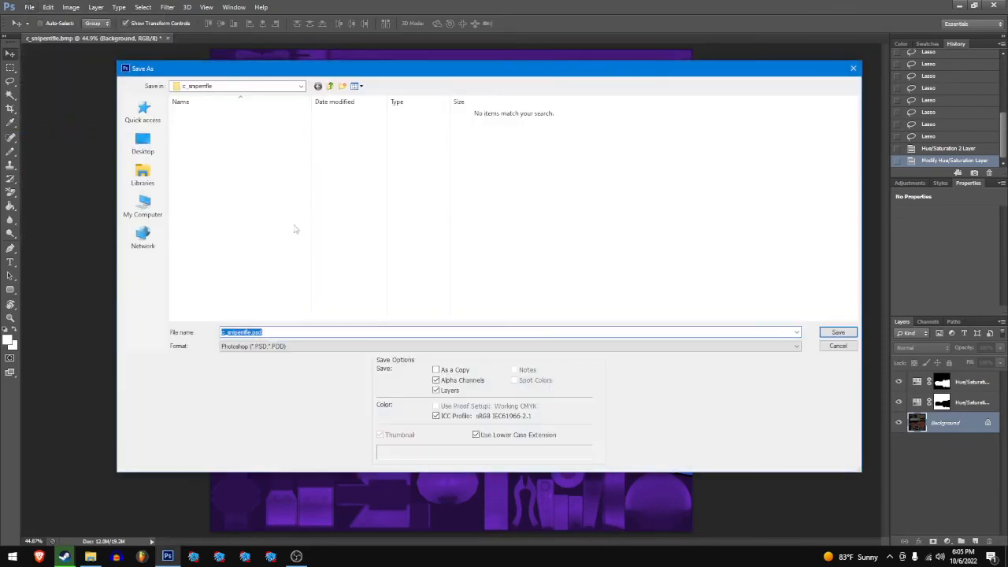
{"action": "left_click", "coordinate": [279, 346]}
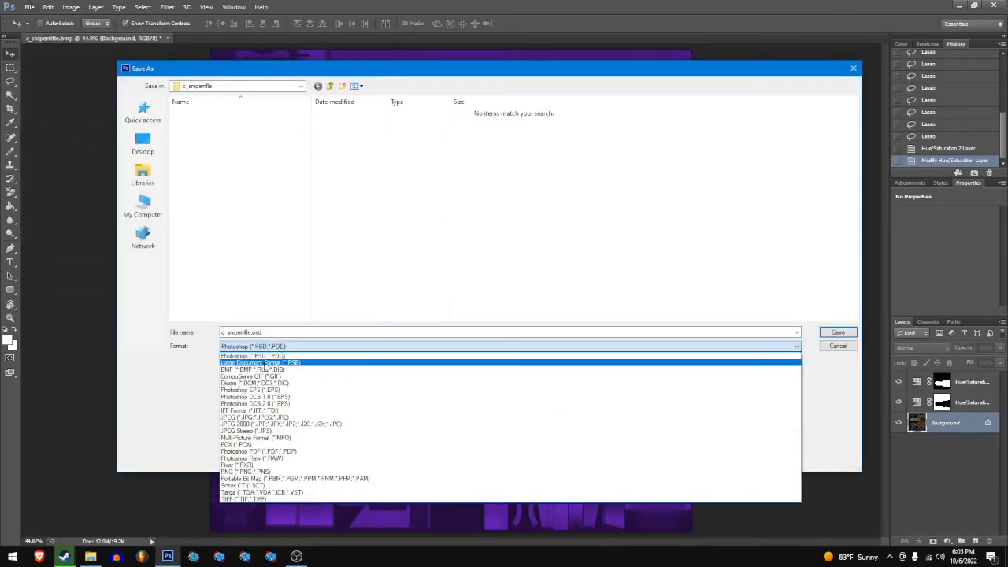
{"action": "left_click", "coordinate": [262, 364]}
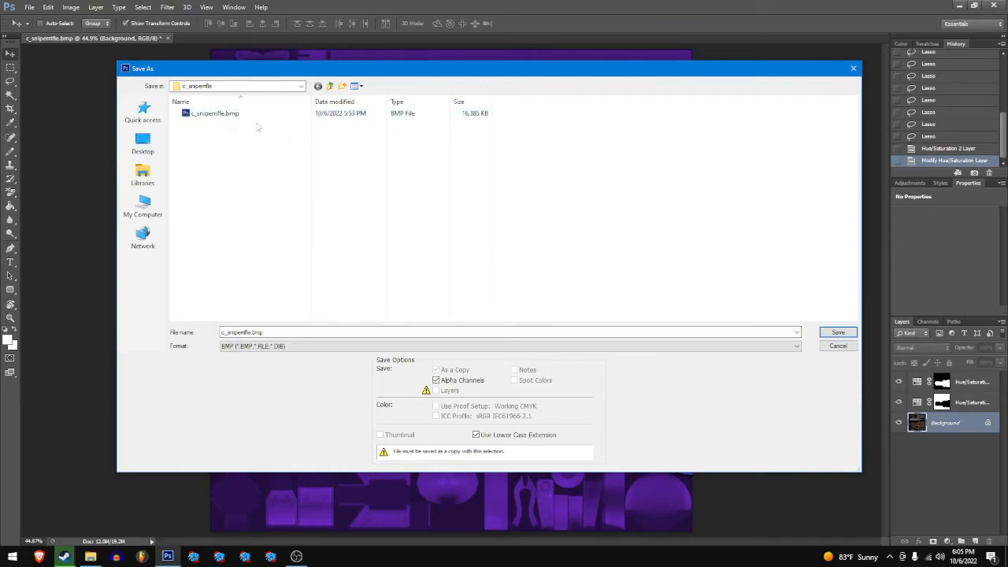
{"action": "left_click", "coordinate": [839, 333]}
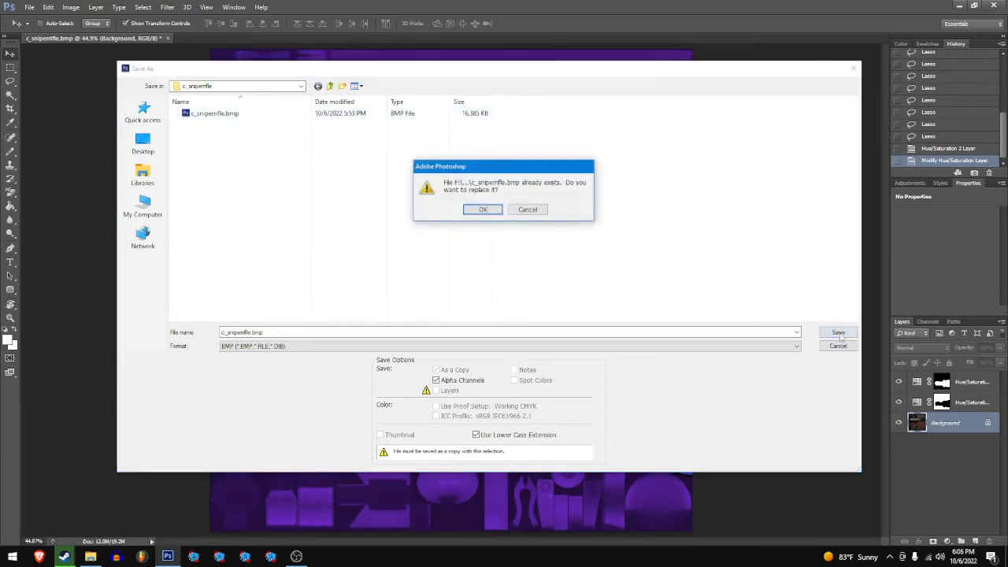
{"action": "left_click", "coordinate": [490, 211]}
{"action": "left_click", "coordinate": [561, 161]}
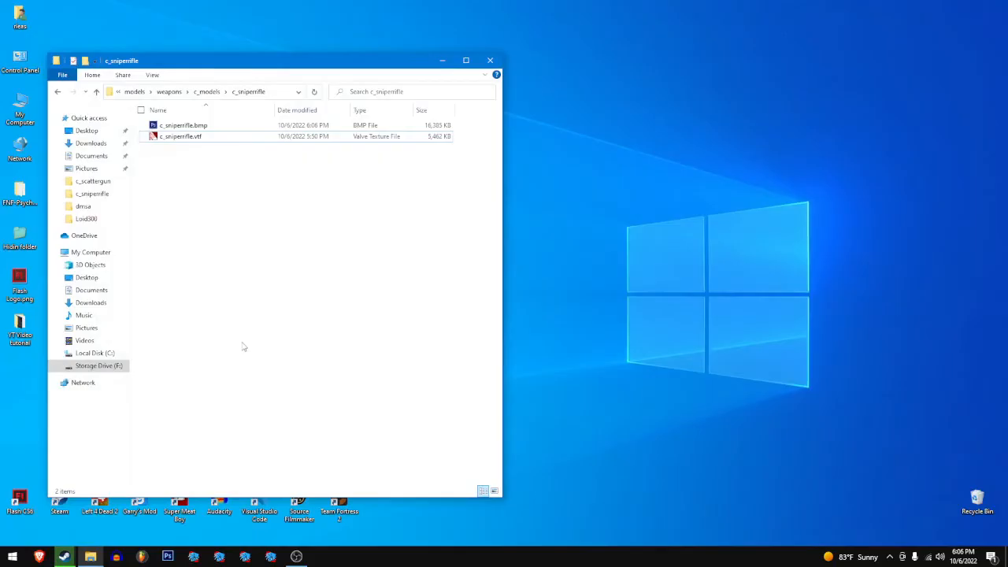
Step: Open the original c_sniperrifle.vtf in VTFEdit and view the texture together with its enabled flags
{"action": "double_click", "coordinate": [219, 136]}
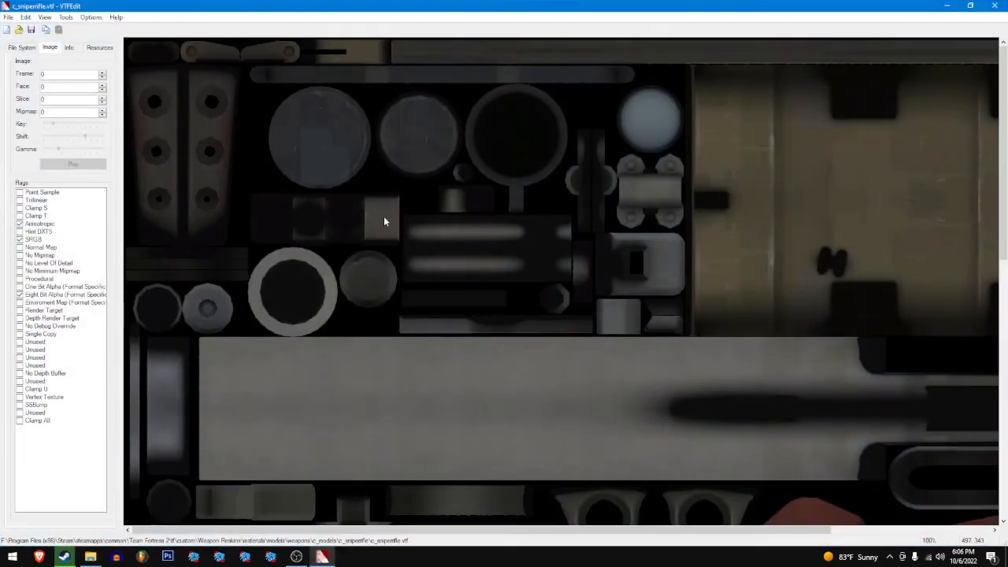
{"action": "right_click", "coordinate": [383, 220]}
{"action": "left_click", "coordinate": [402, 235]}
{"action": "right_click", "coordinate": [376, 242]}
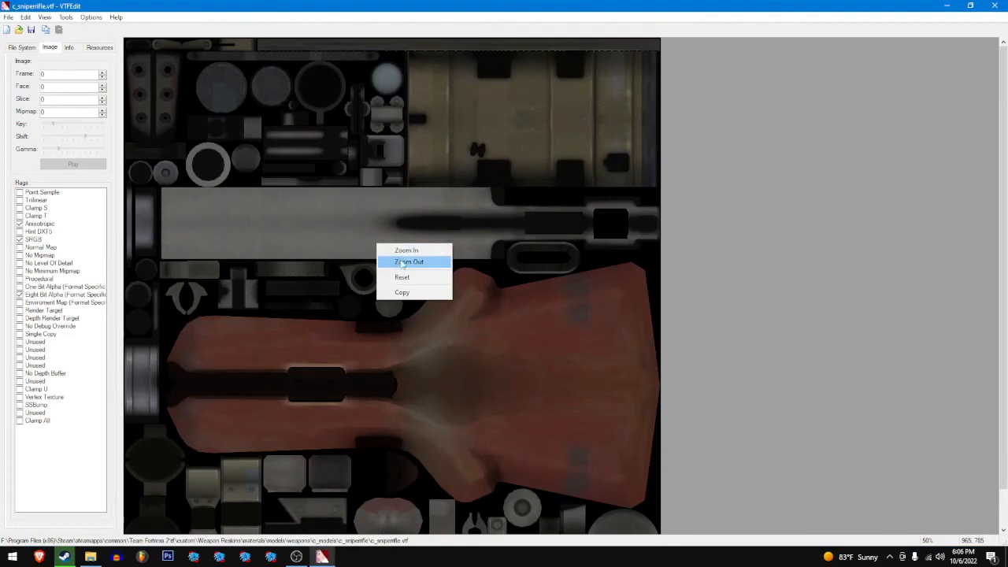
{"action": "left_click", "coordinate": [211, 211]}
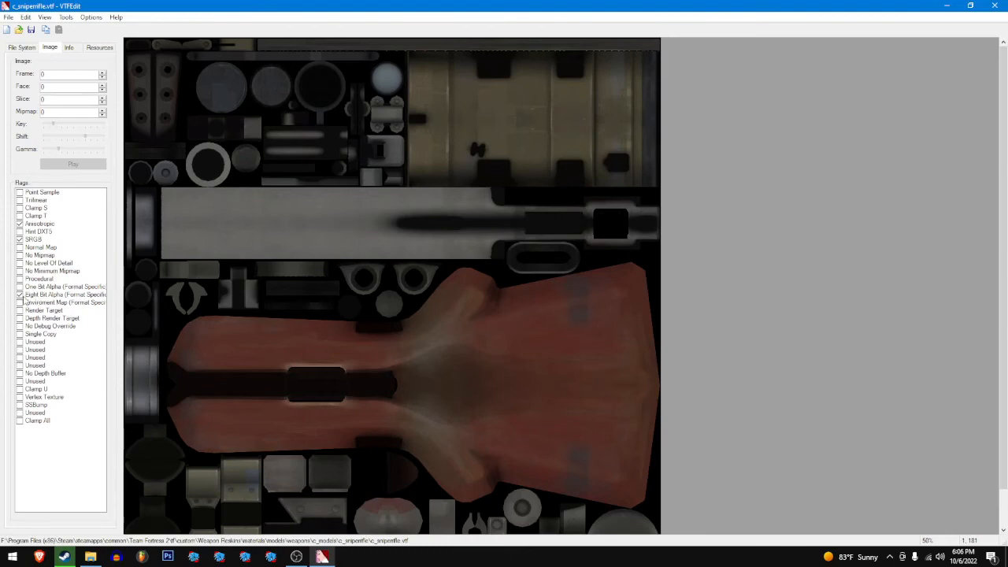
Step: Import the edited c_sniperrifle.bmp from the c_sniperrifle folder, accepting the preset VTF options
{"action": "left_click", "coordinate": [8, 17]}
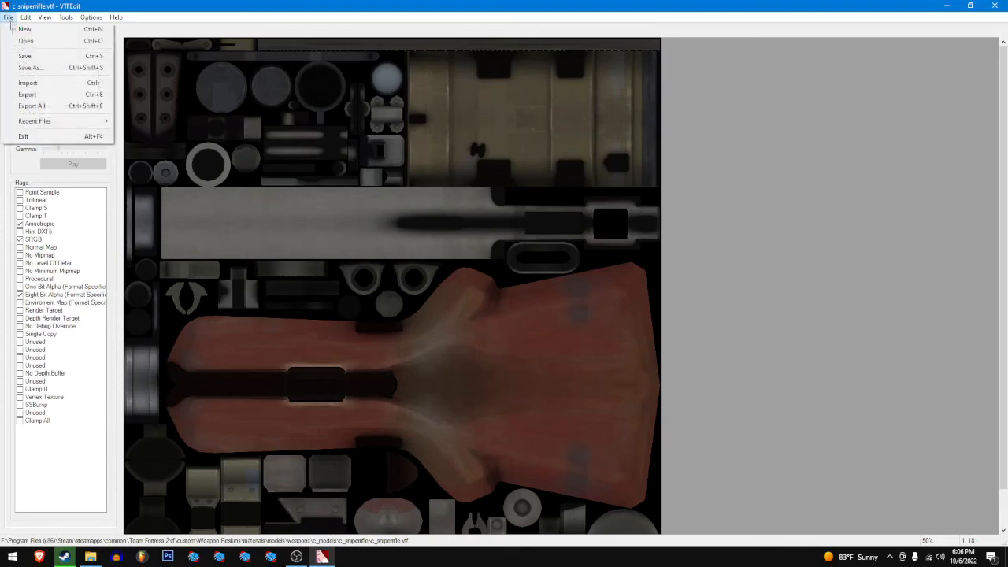
{"action": "left_click", "coordinate": [28, 83]}
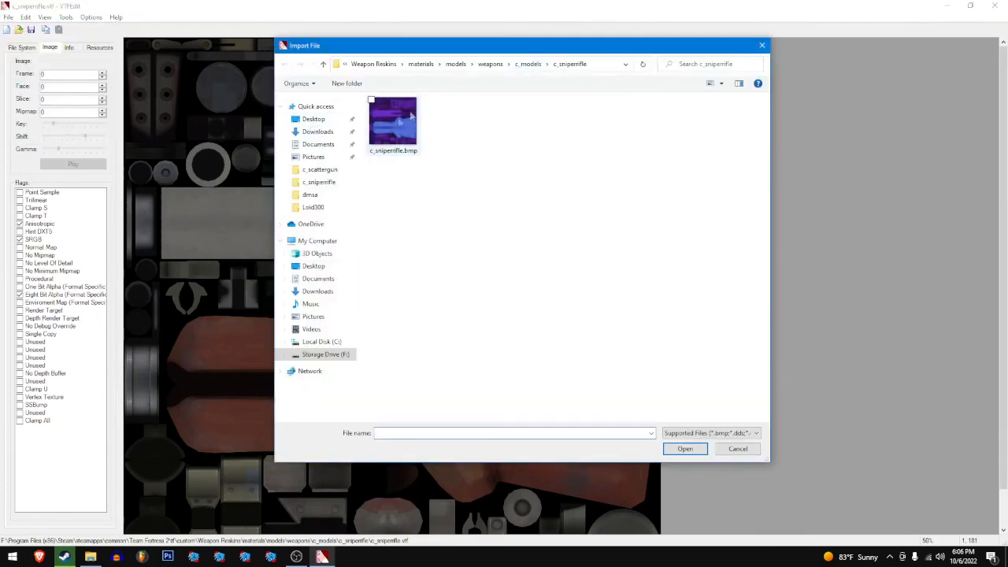
{"action": "double_click", "coordinate": [401, 119]}
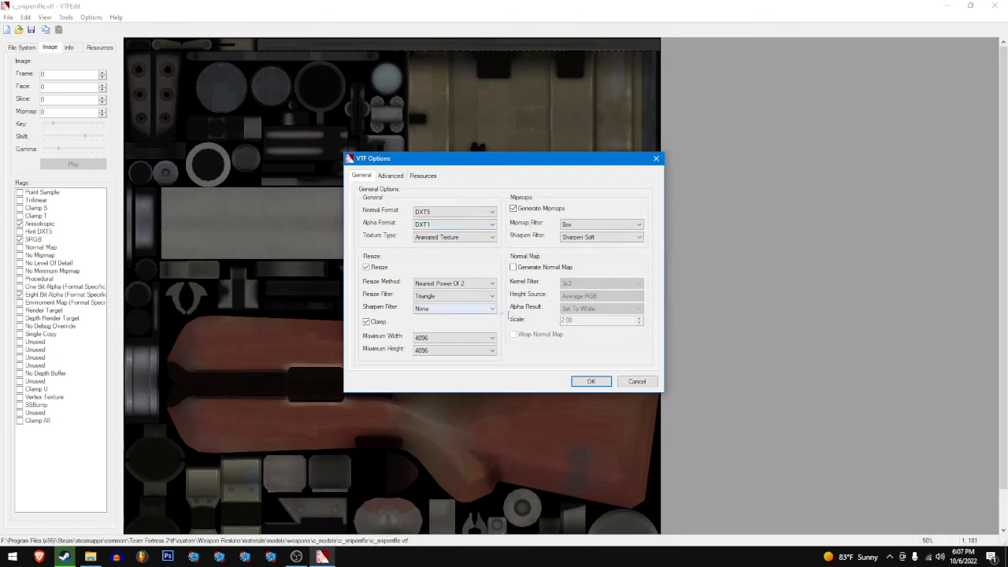
{"action": "left_click", "coordinate": [592, 382]}
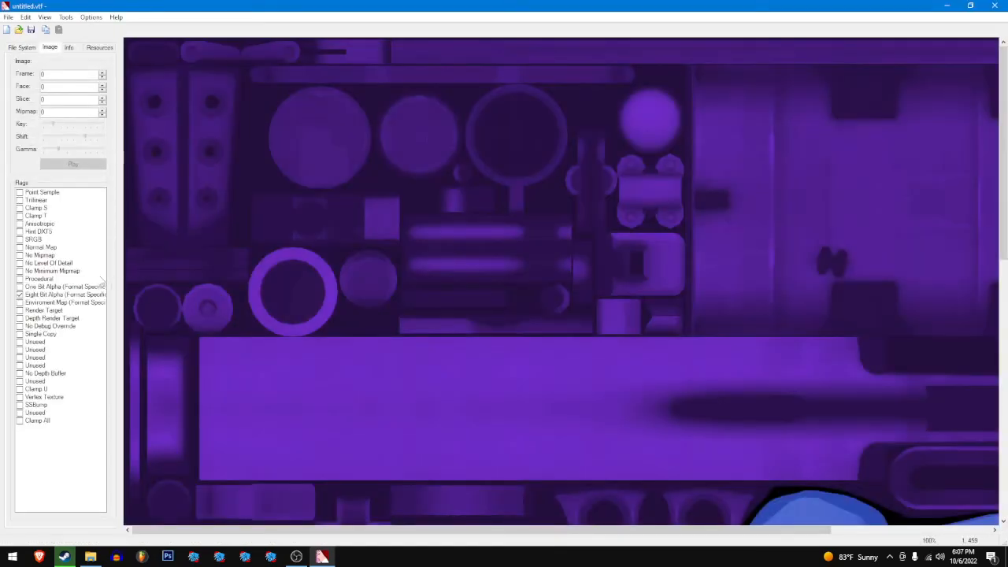
Step: Enable the SRGB and Anisotropic flags for the imported texture and view the whole image
{"action": "left_click", "coordinate": [20, 239]}
{"action": "left_click", "coordinate": [19, 223]}
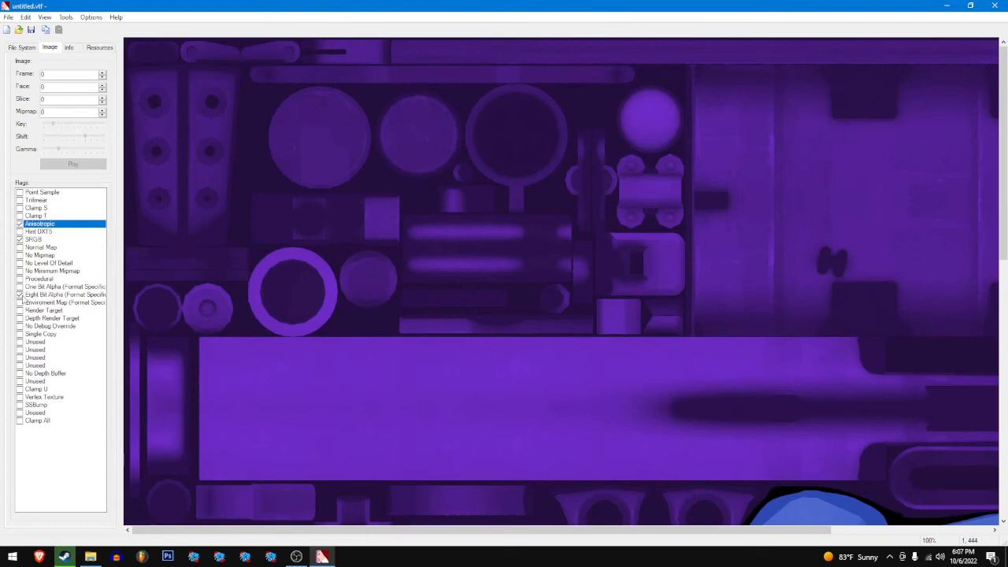
{"action": "right_click", "coordinate": [248, 289]}
{"action": "left_click", "coordinate": [257, 304]}
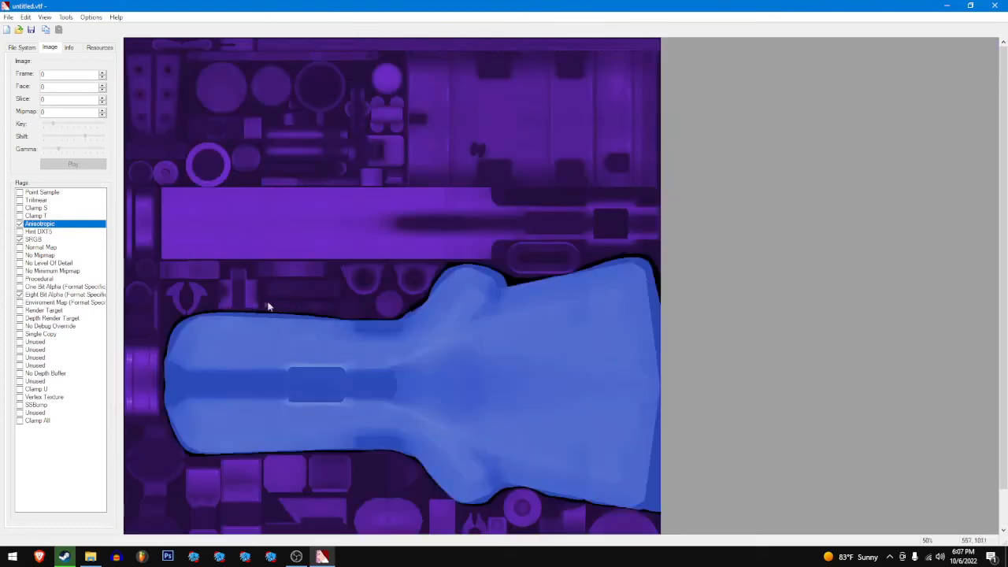
{"action": "right_click", "coordinate": [257, 302]}
{"action": "left_click", "coordinate": [276, 315]}
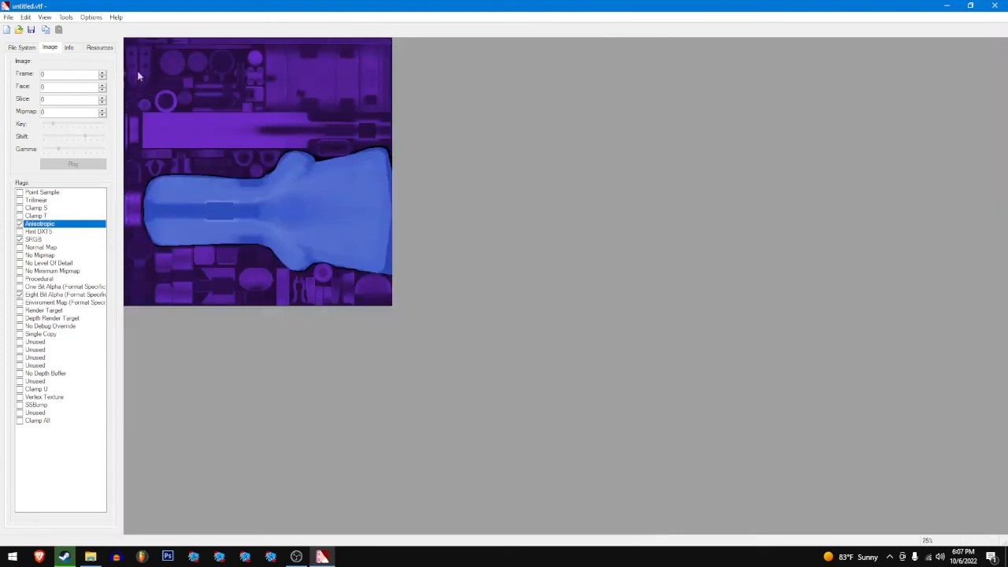
Step: Save the texture as c_sniperrifle.vtf over the existing file in the c_sniperrifle folder and close VTFEdit
{"action": "left_click", "coordinate": [8, 16]}
{"action": "left_click", "coordinate": [30, 67]}
{"action": "left_click", "coordinate": [397, 129]}
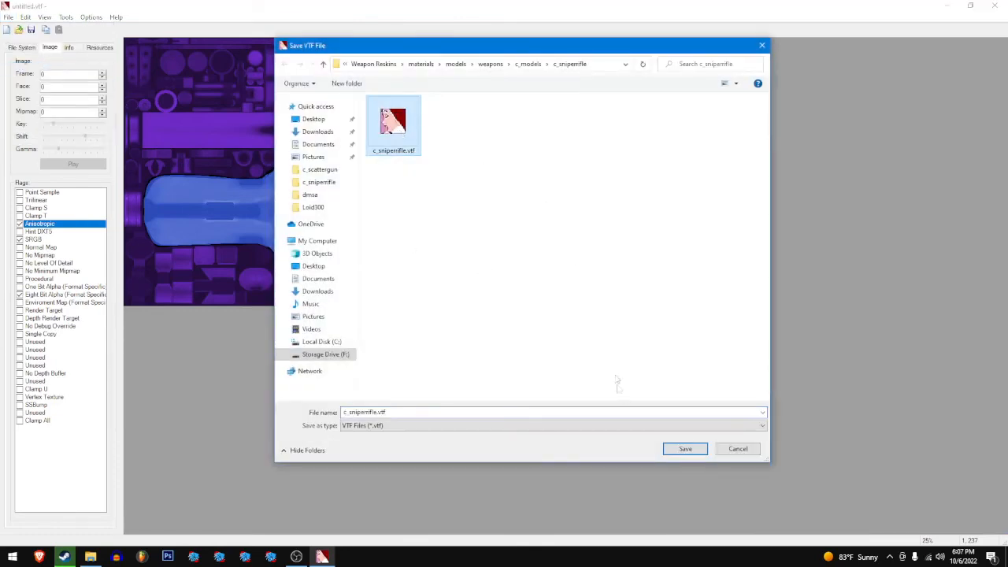
{"action": "left_click", "coordinate": [684, 448]}
{"action": "left_click", "coordinate": [542, 285]}
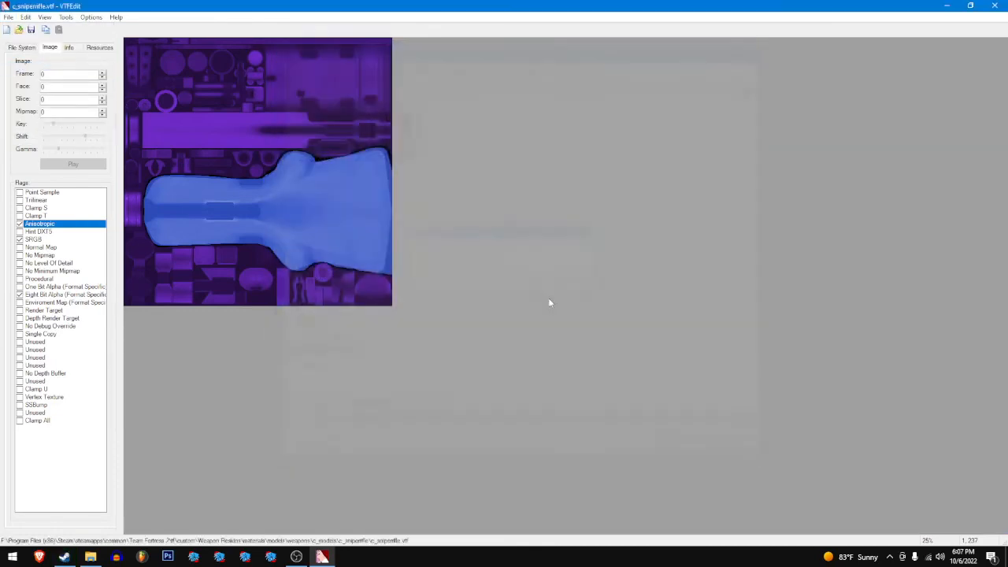
{"action": "left_click", "coordinate": [994, 6]}
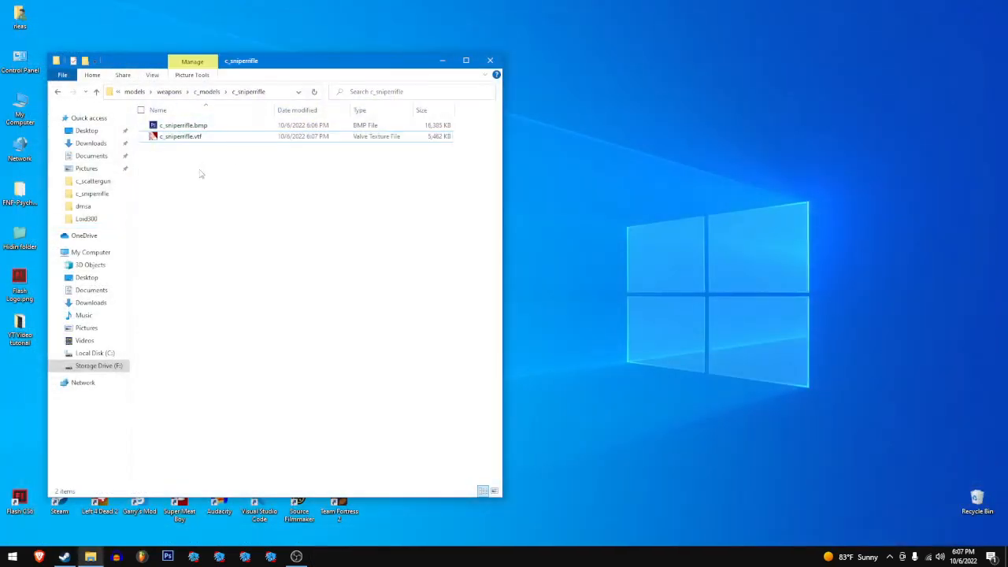
{"action": "left_click", "coordinate": [207, 91]}
{"action": "double_click", "coordinate": [236, 178]}
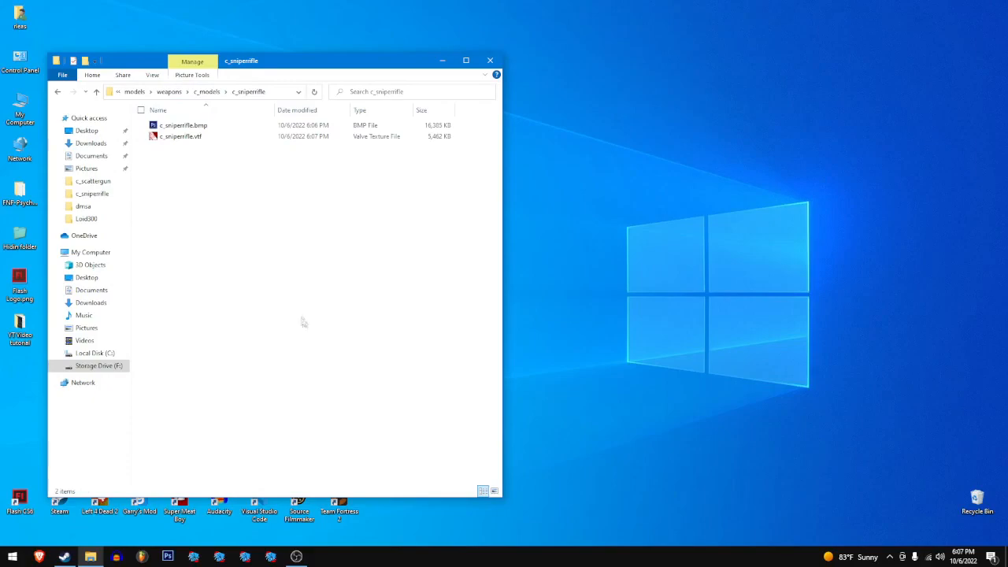
{"action": "left_click", "coordinate": [296, 557]}
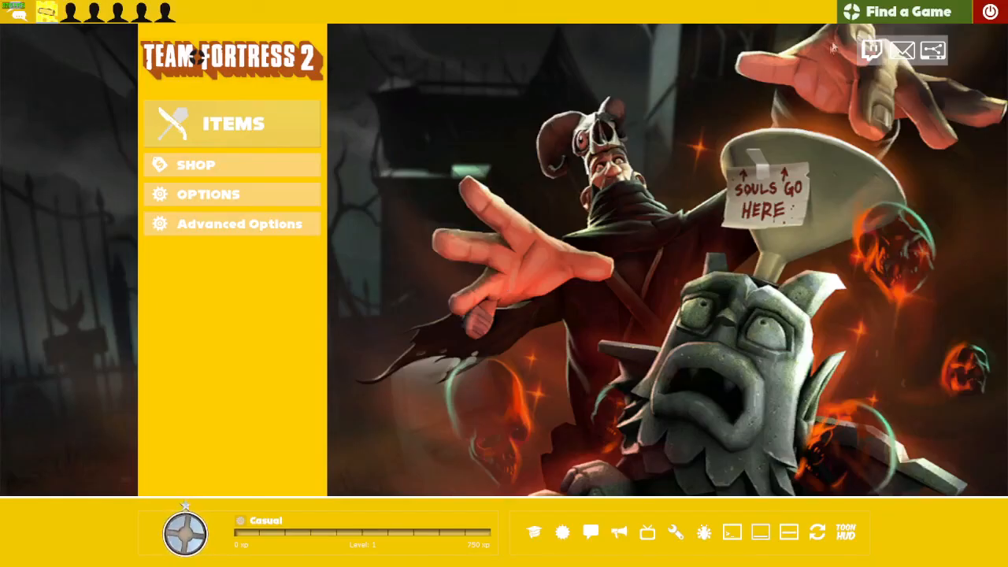
Step: Create a local server on the cp_powerhouse map and start it
{"action": "left_click", "coordinate": [867, 16]}
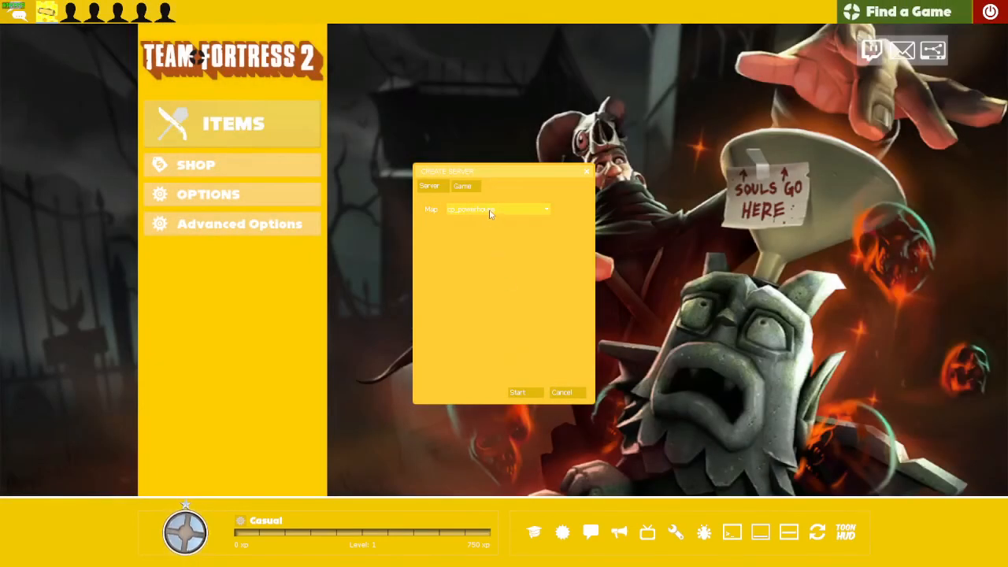
{"action": "left_click", "coordinate": [504, 211]}
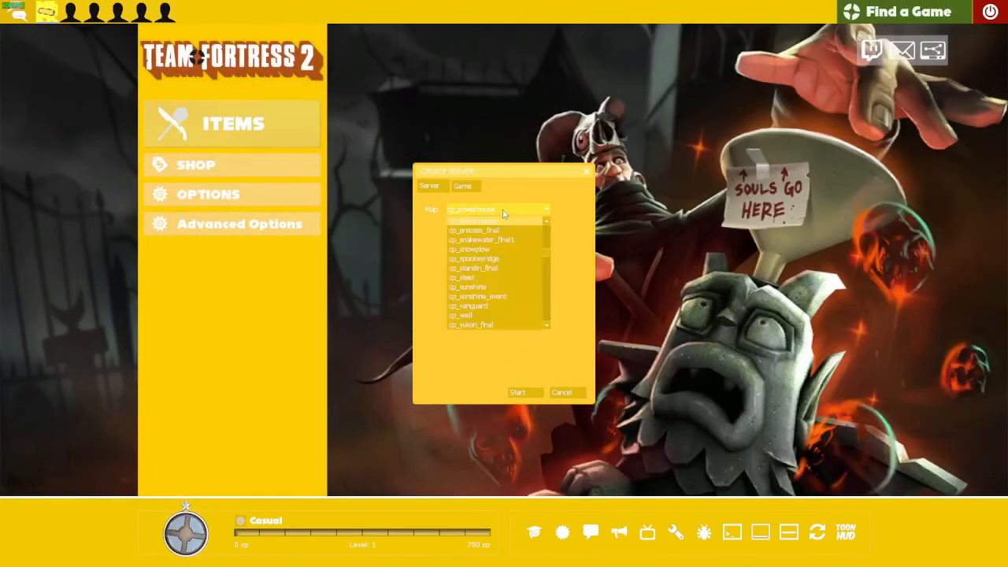
{"action": "left_click", "coordinate": [504, 213]}
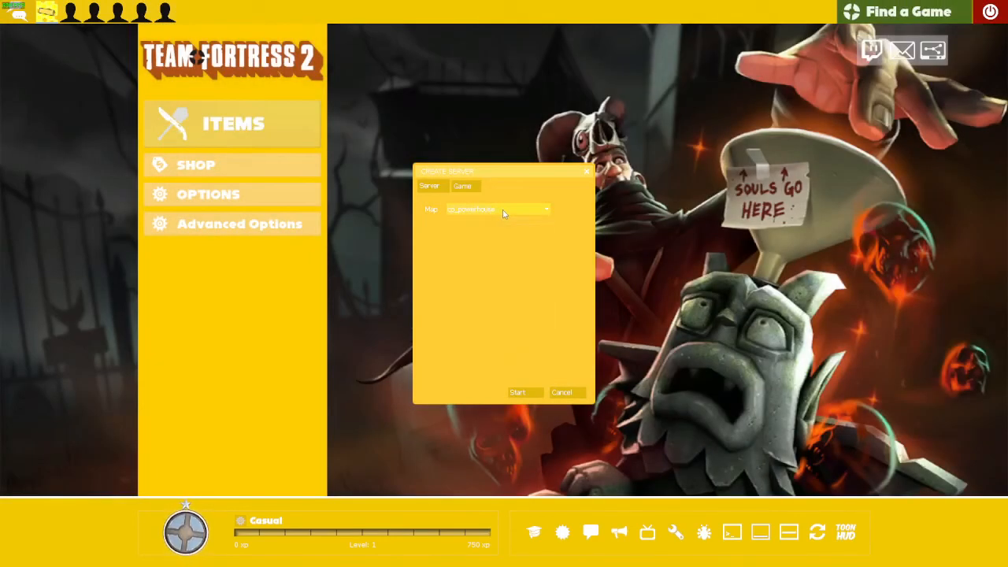
{"action": "left_click", "coordinate": [526, 393]}
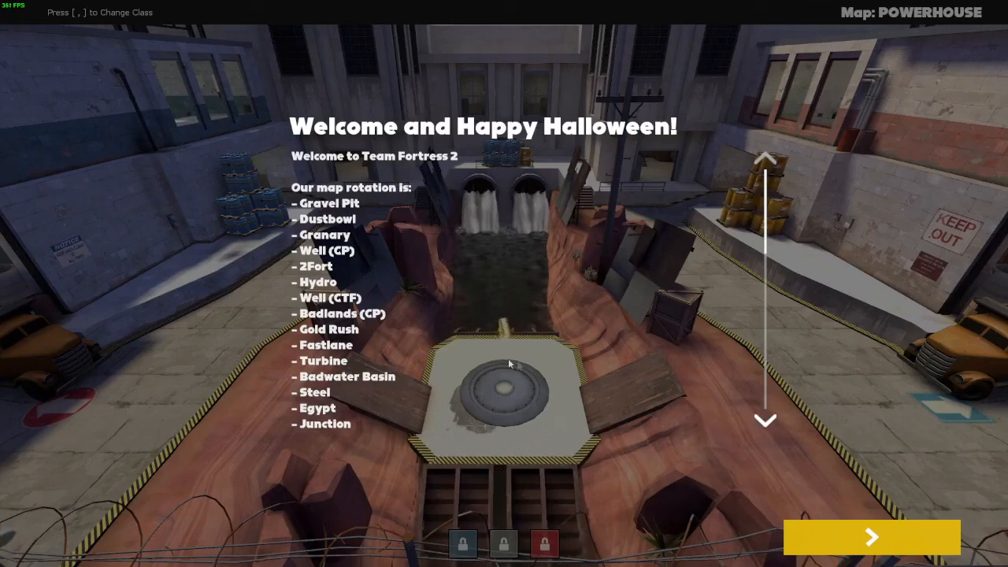
Step: Dismiss the welcome message, join the RED team and choose the Sniper class
{"action": "left_click", "coordinate": [872, 537]}
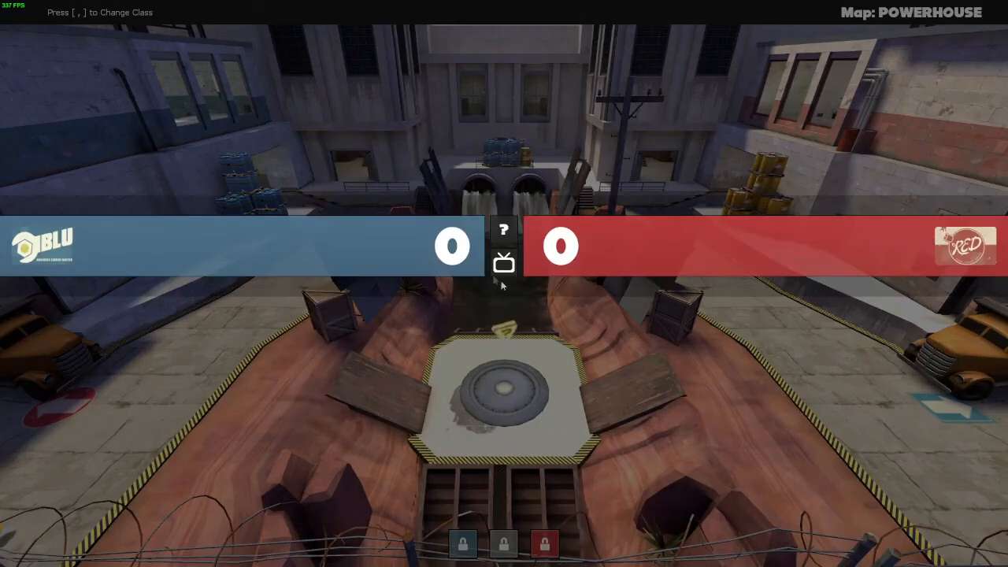
{"action": "left_click", "coordinate": [635, 252]}
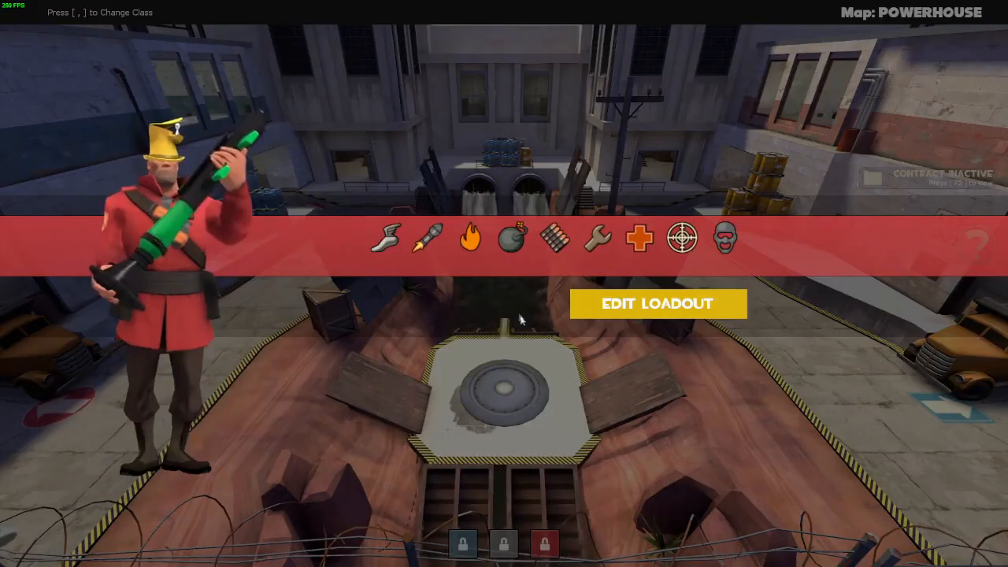
{"action": "left_click", "coordinate": [681, 238]}
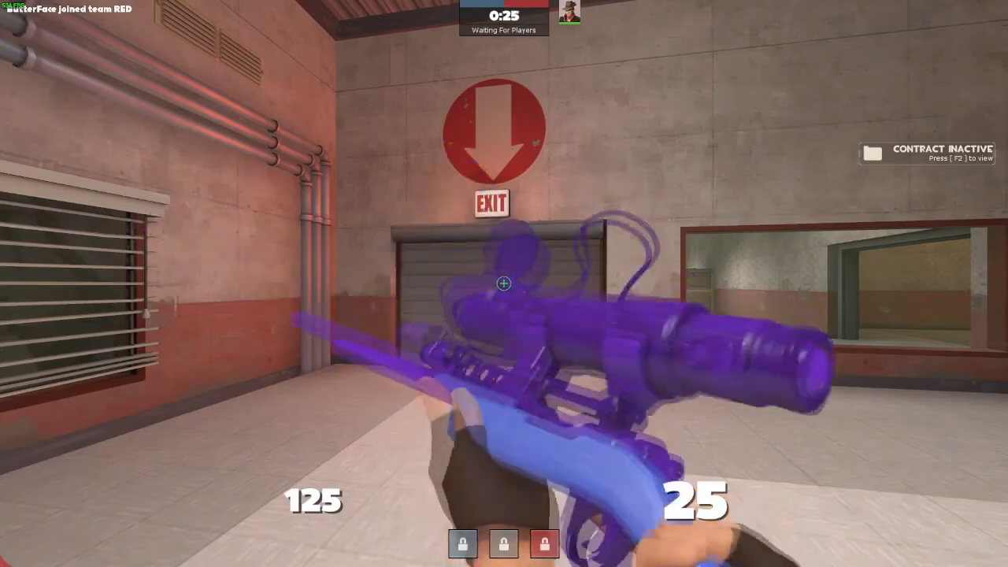
Step: Inspect the reskinned sniper rifle in hand and on the Sniper model in the loadout, and return to the match
{"action": "key", "text": "f"}
{"action": "key", "text": "m"}
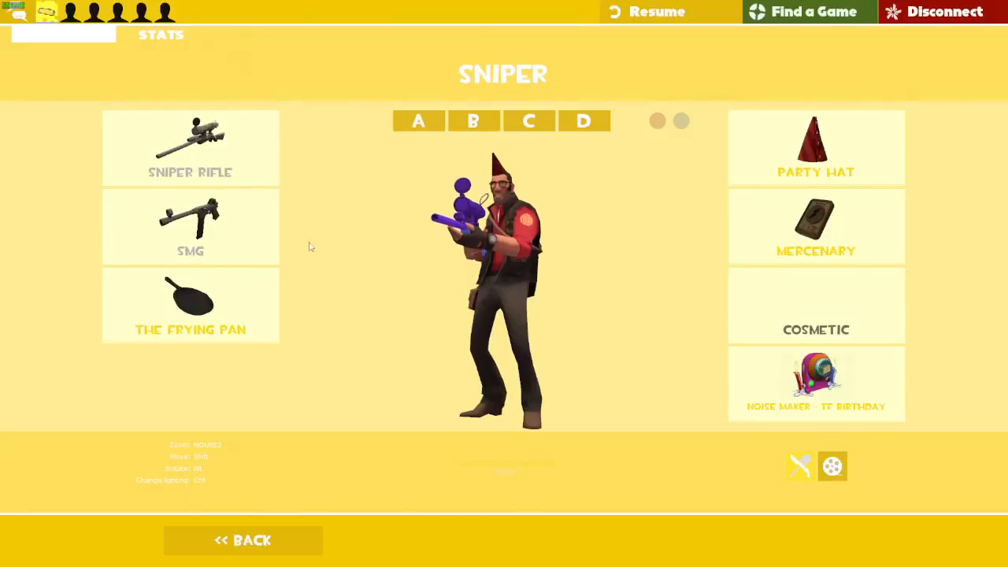
{"action": "left_click", "coordinate": [212, 166]}
{"action": "left_click", "coordinate": [214, 165]}
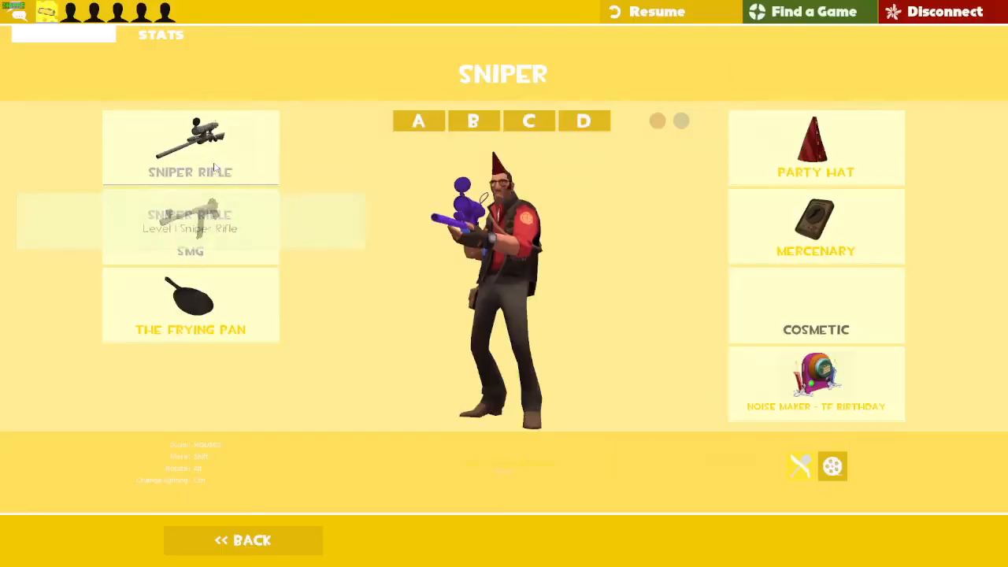
{"action": "key", "text": "Escape"}
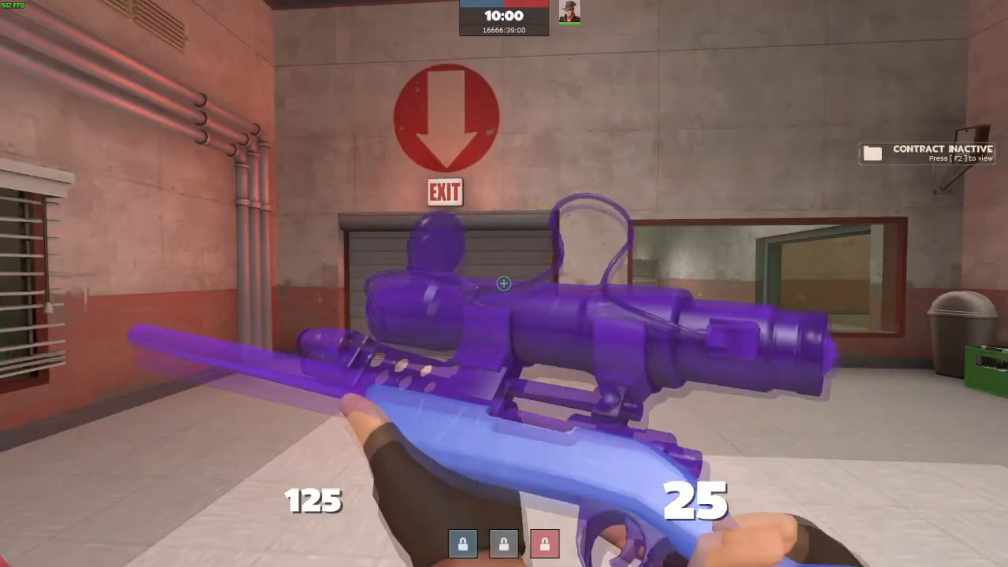
Step: Examine the rifle's other sides with the first-person inspect animation and walk the Sniper out of the spawn room
{"action": "key", "text": "f"}
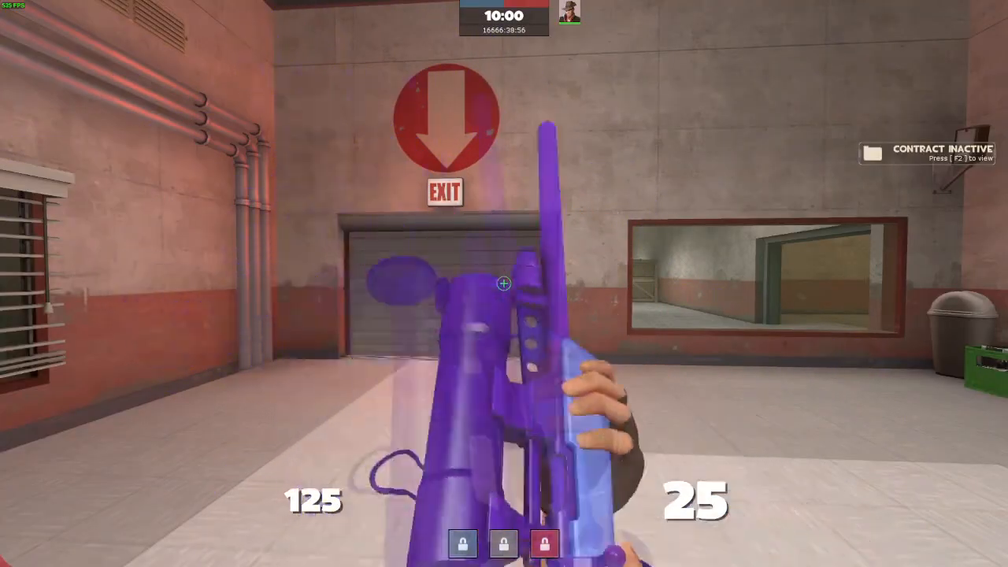
{"action": "key", "text": "w"}
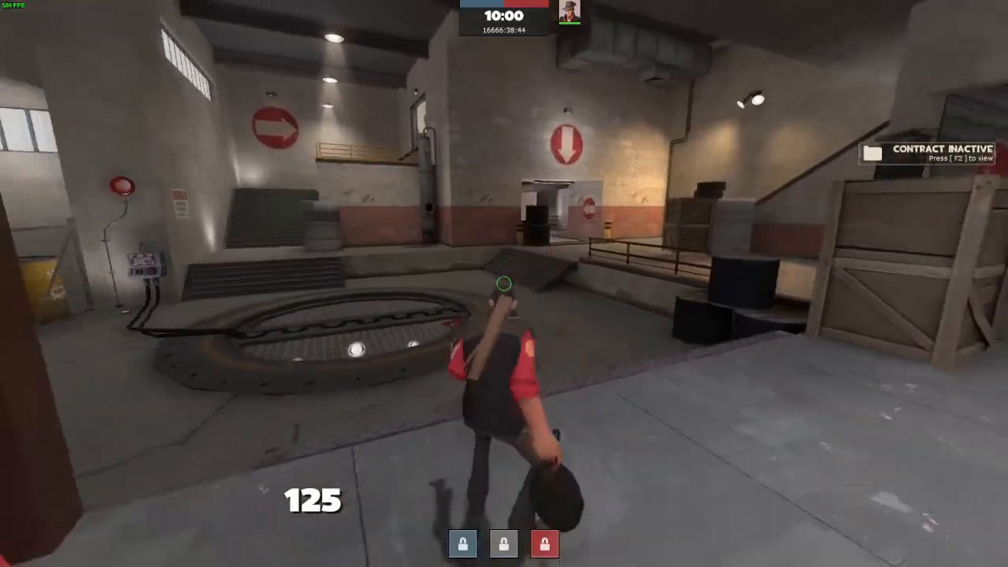